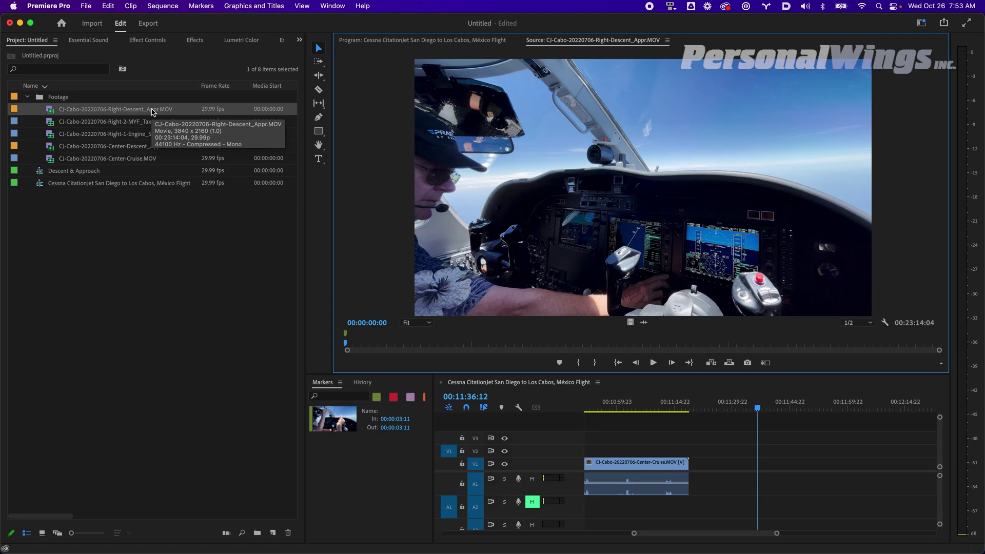
# Step: Review the Right-Descent clip's colour space override options in Interpret Footage, then cancel without changes
pyautogui.rightClick(153, 112)
pyautogui.moveTo(215, 231)
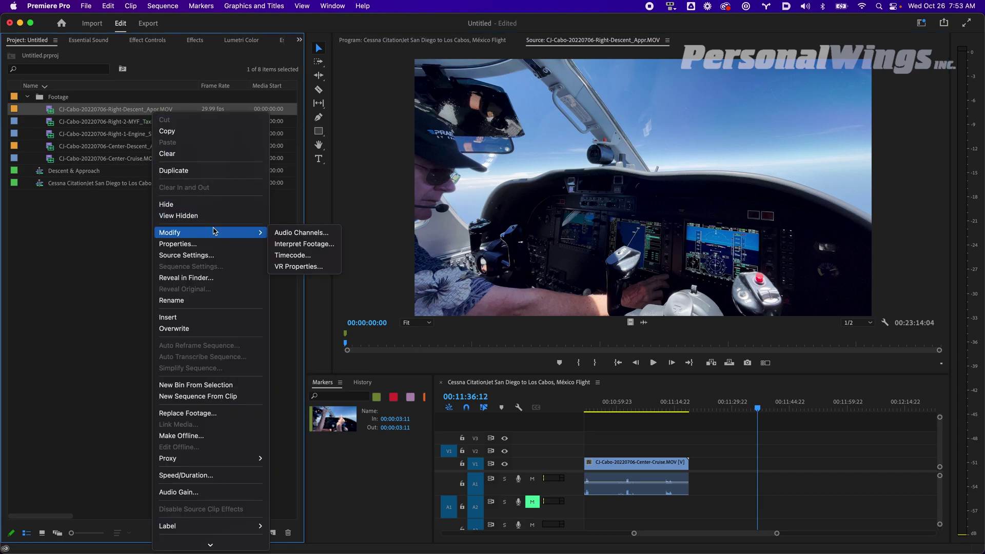
pyautogui.click(298, 244)
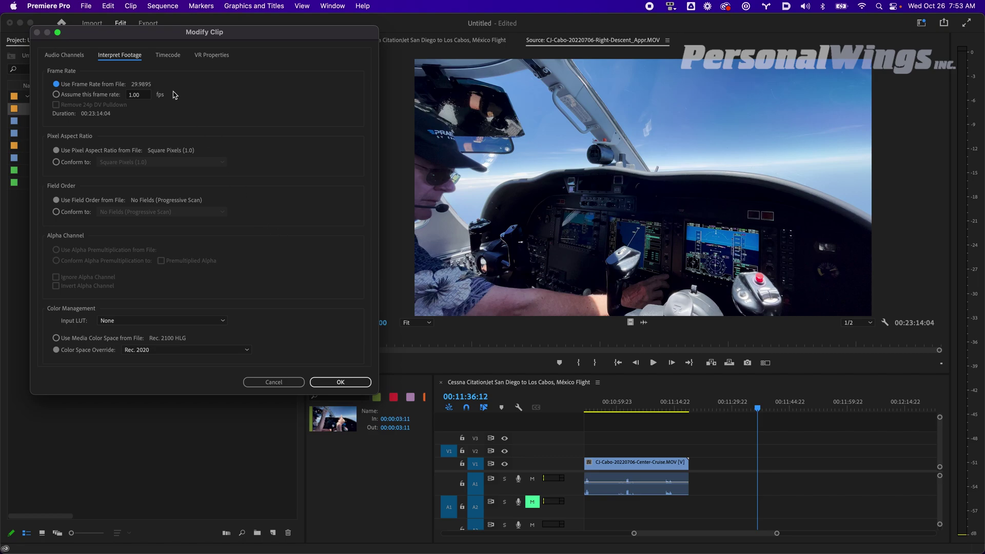
pyautogui.click(158, 352)
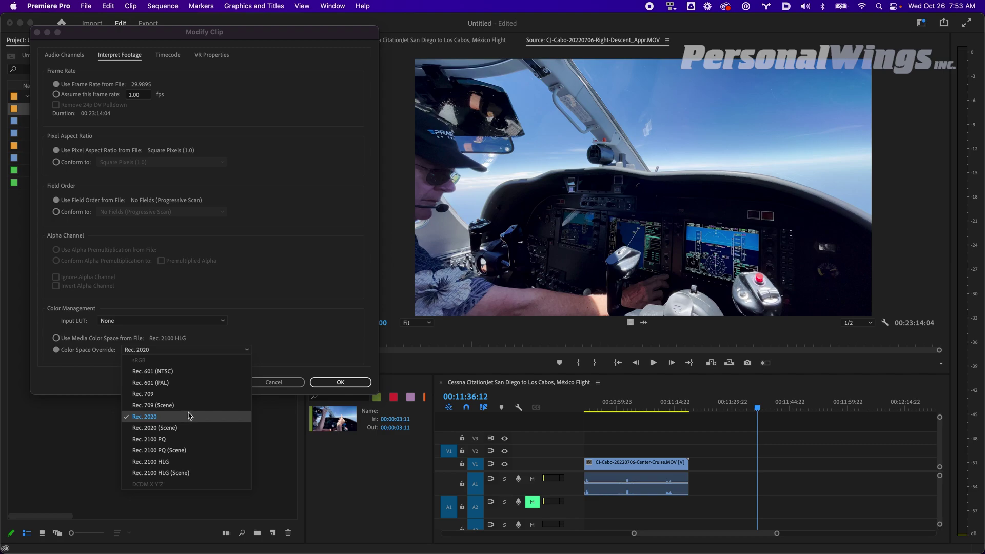
pyautogui.click(287, 329)
pyautogui.click(237, 351)
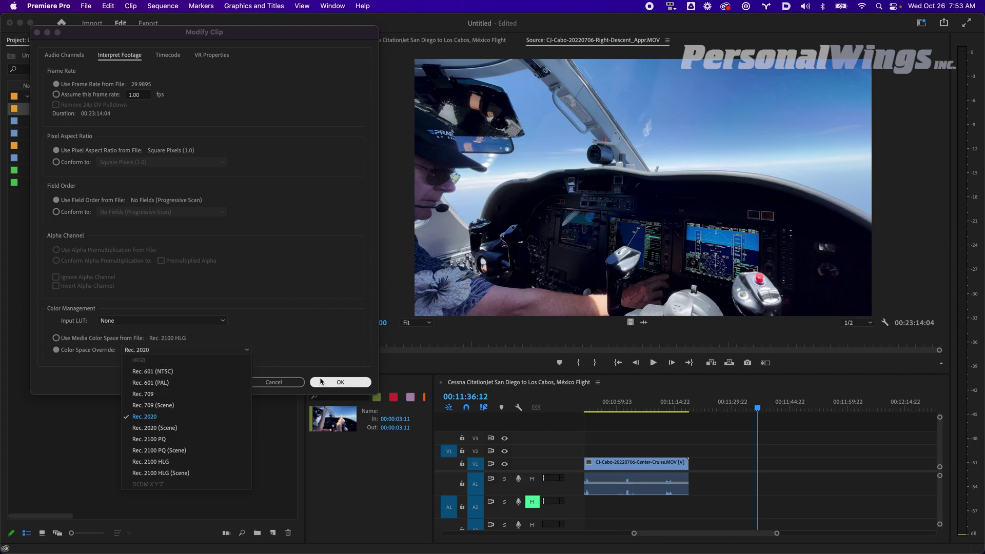
pyautogui.click(281, 384)
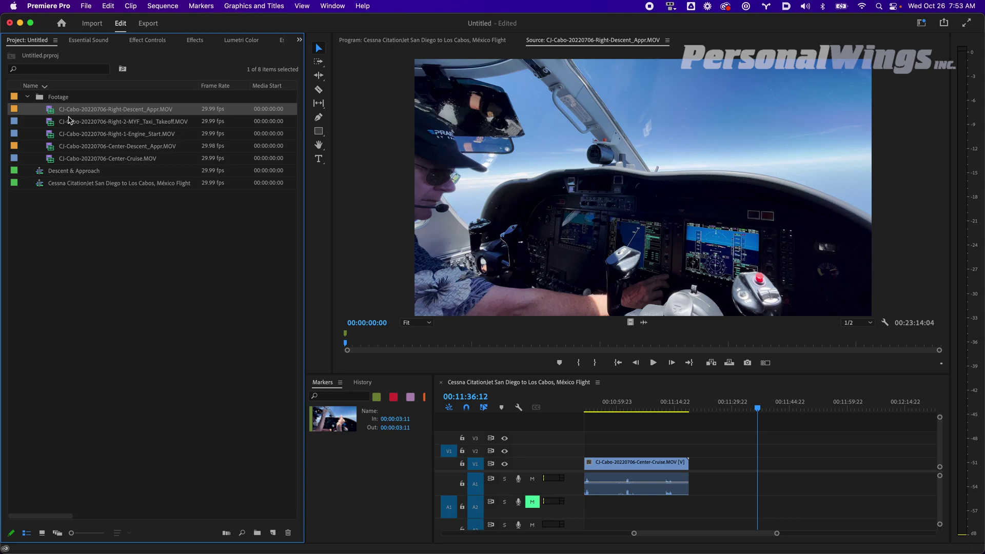
# Step: Select Center-Descent_Appr and Right-Descent_Appr together and change their label from orange to Rose
pyautogui.click(69, 146)
pyautogui.keyDown('super'); pyautogui.click(78, 110); pyautogui.keyUp('super')
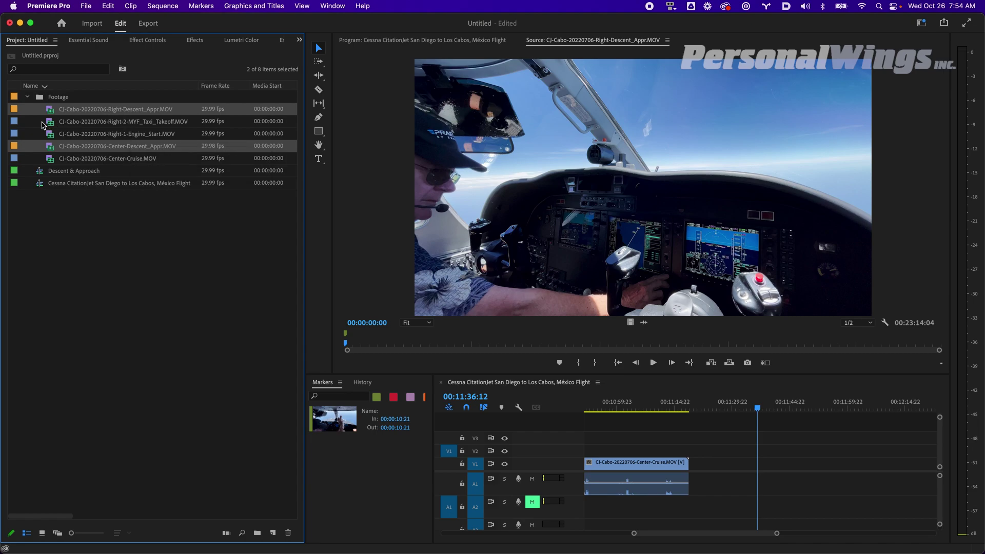
pyautogui.rightClick(55, 112)
pyautogui.press('l')
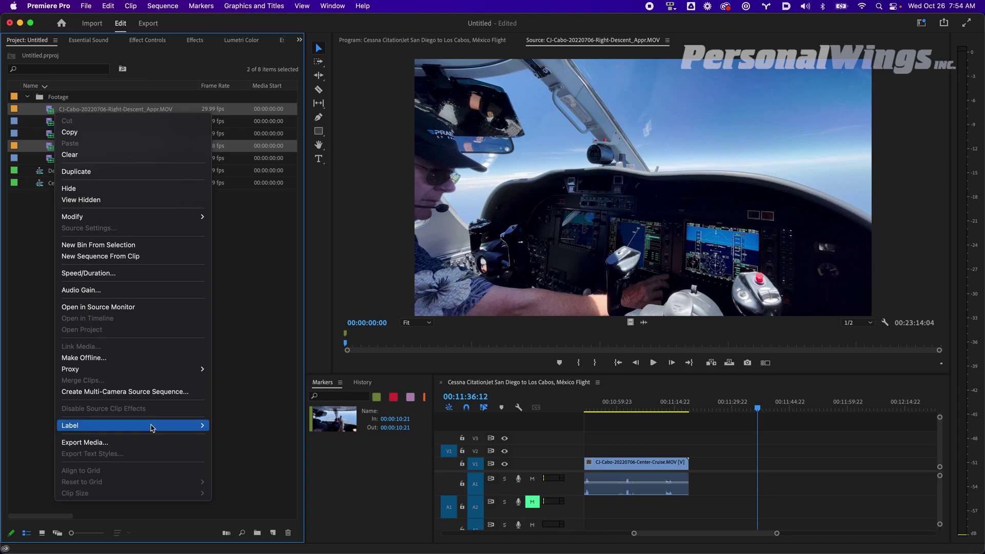
pyautogui.moveTo(149, 425)
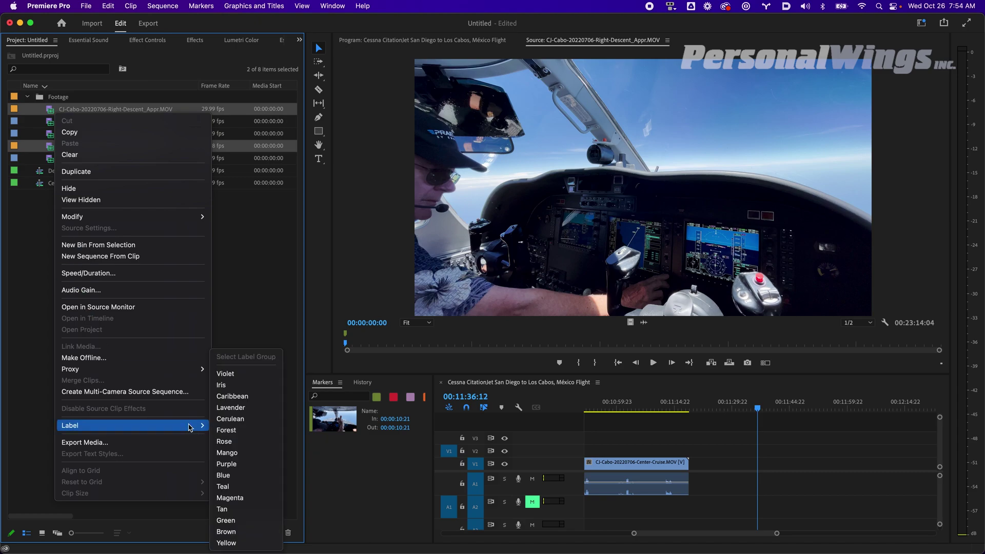
pyautogui.press('Left')
pyautogui.press('Right')
pyautogui.press('Down')
pyautogui.press('Down')
pyautogui.press('Down')
pyautogui.press('Down')
pyautogui.press('Down')
pyautogui.press('Down')
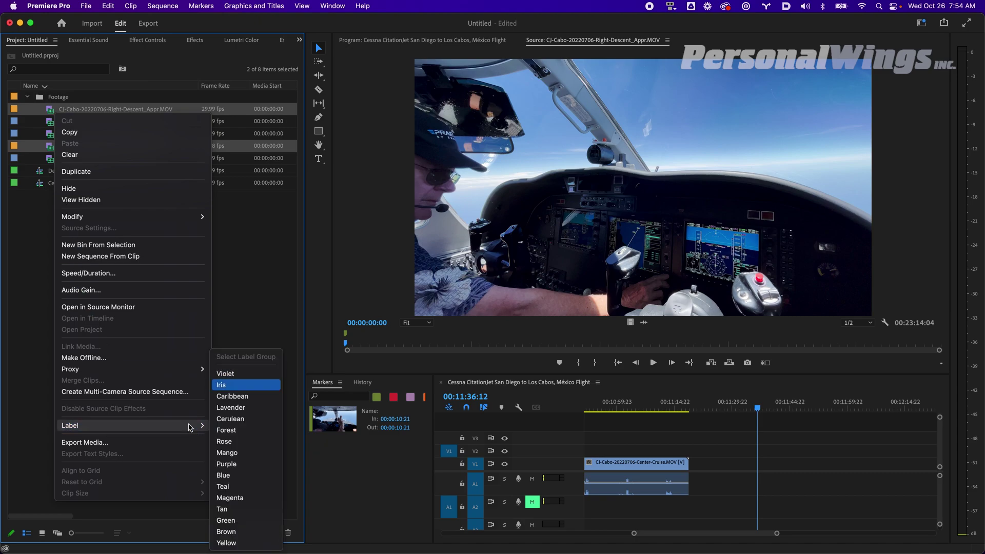
pyautogui.press('Return')
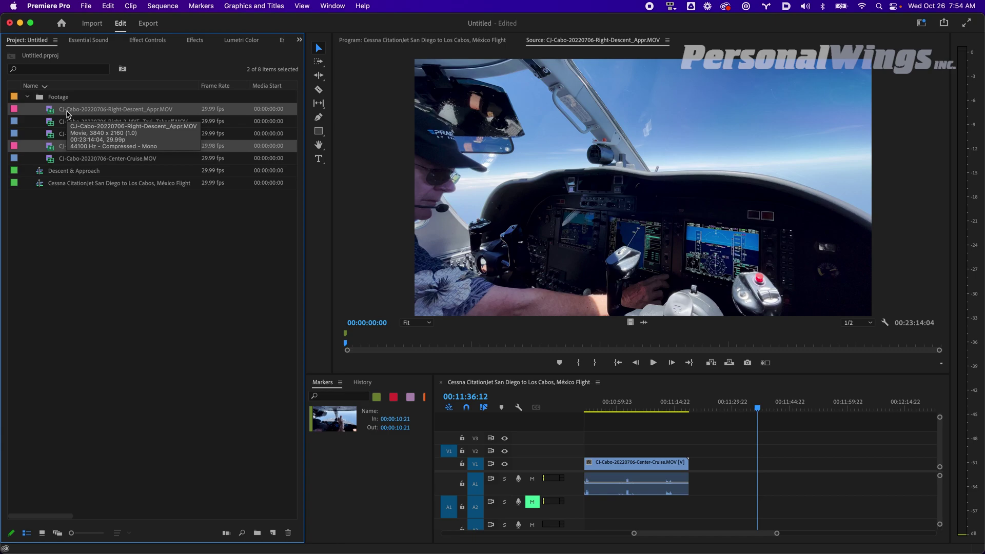
pyautogui.click(137, 212)
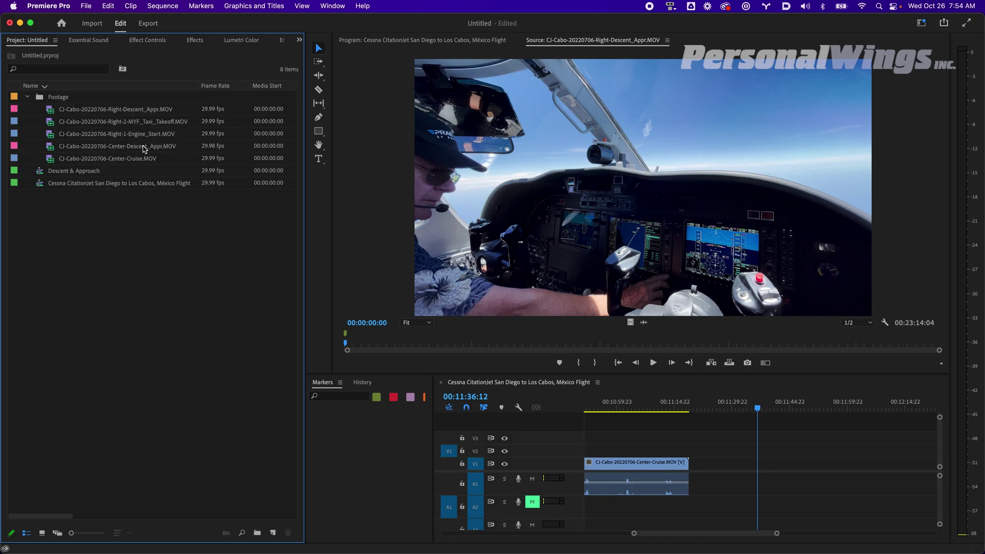
# Step: Drag CJ-Cabo-20220706-Right-Descent_Appr.MOV onto V1/A1 directly after the Center-Cruise clip
pyautogui.click(125, 110)
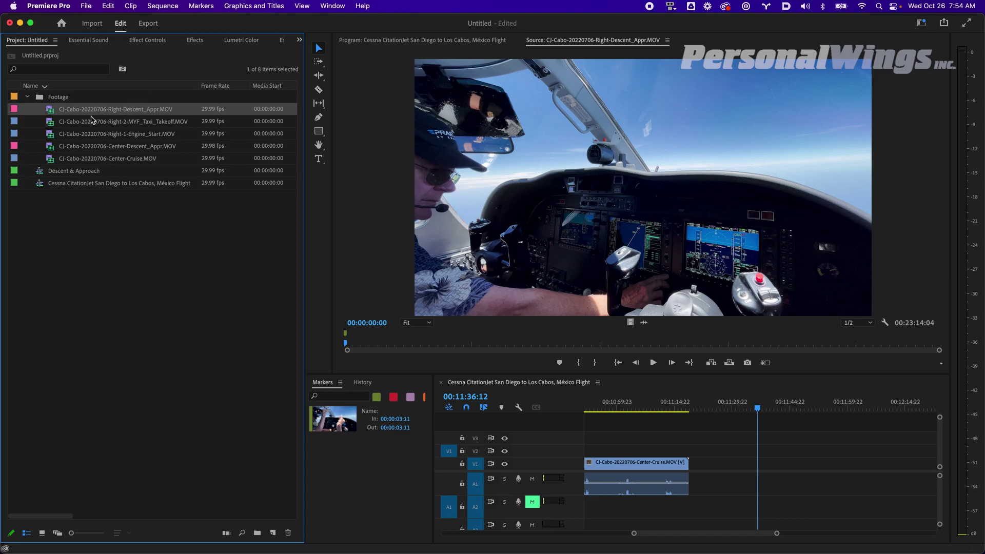
pyautogui.moveTo(89, 110); pyautogui.dragTo(708, 469)
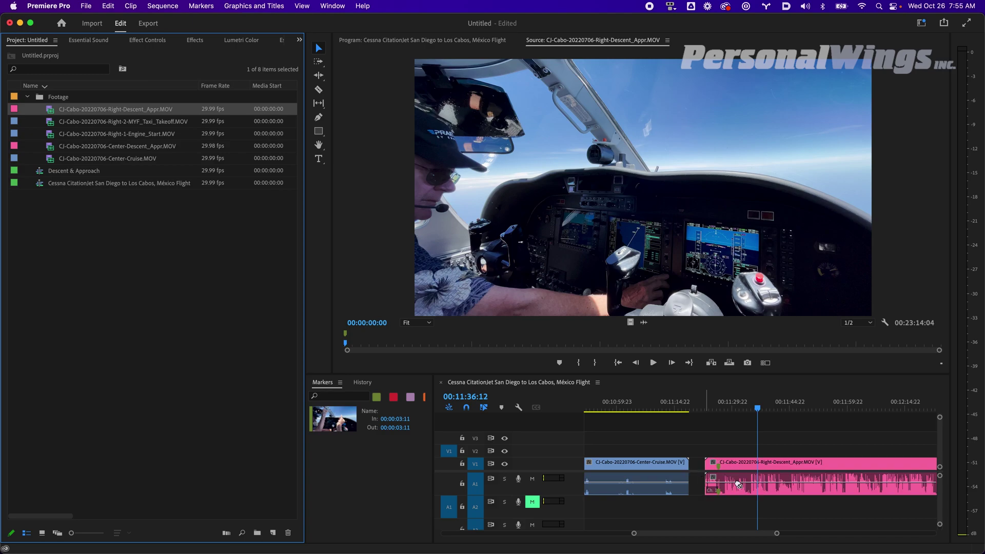
pyautogui.click(755, 493)
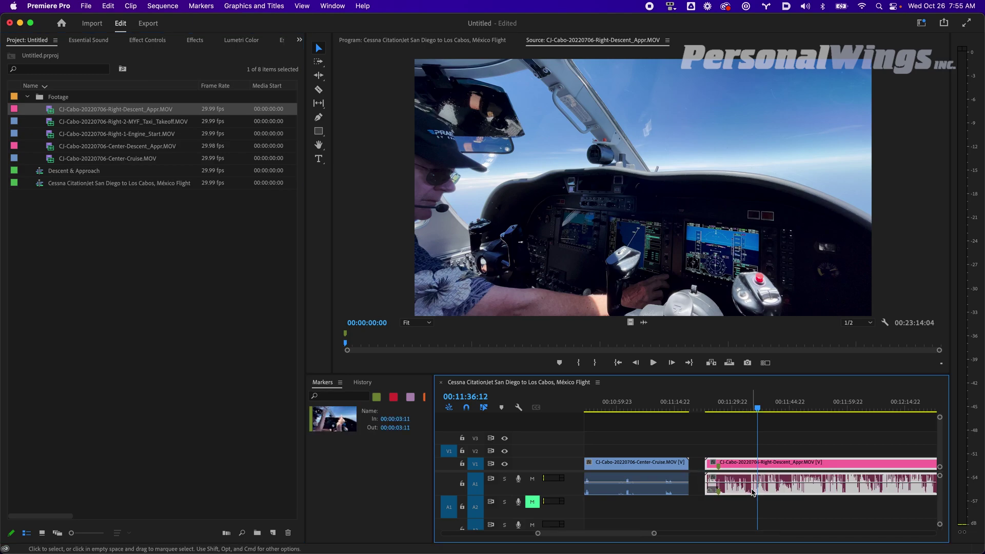
pyautogui.click(682, 480)
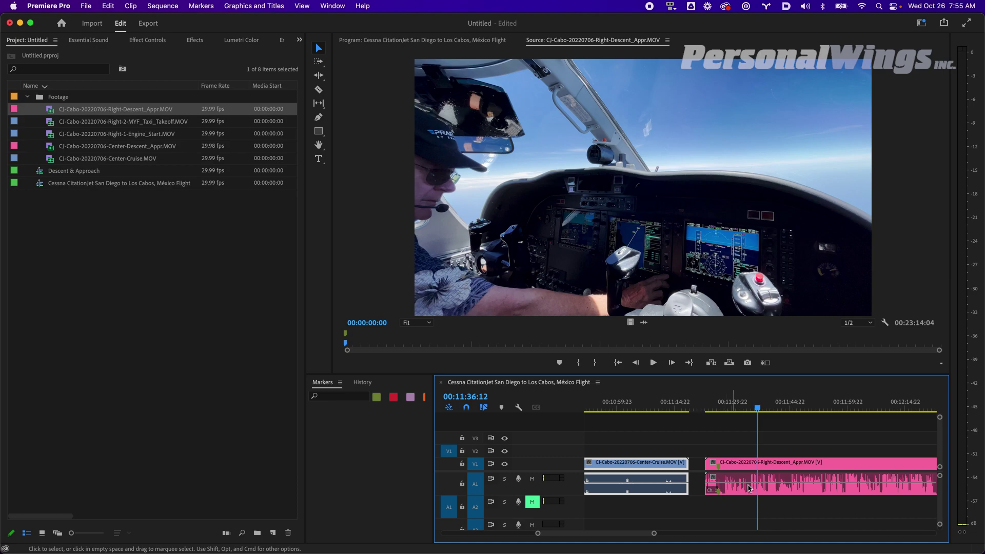
pyautogui.rightClick(787, 471)
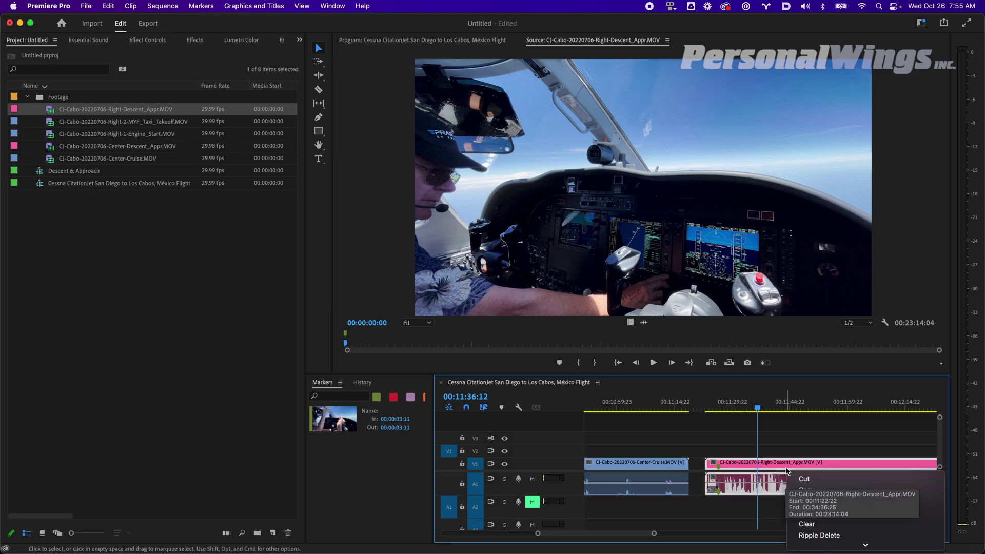
pyautogui.press('Down')
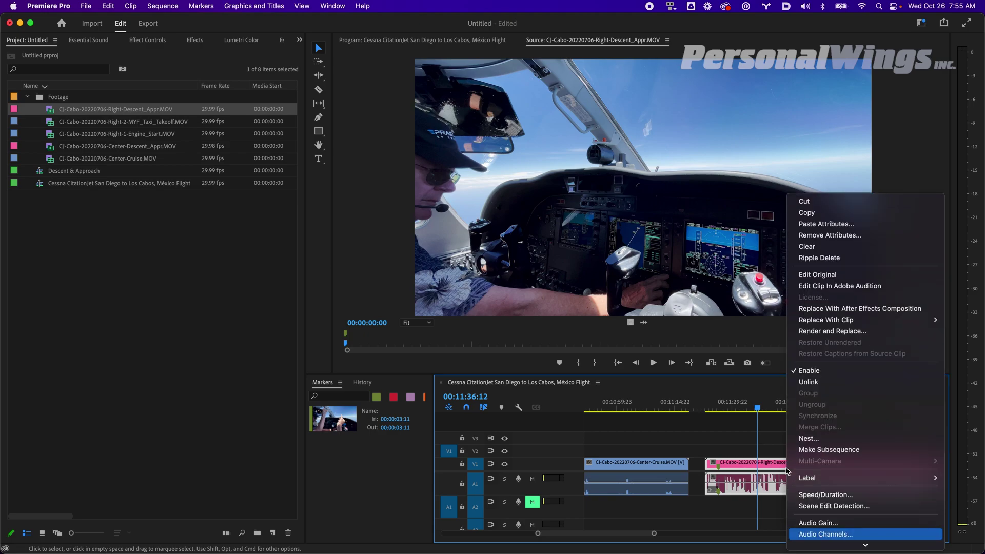
pyautogui.press('Return')
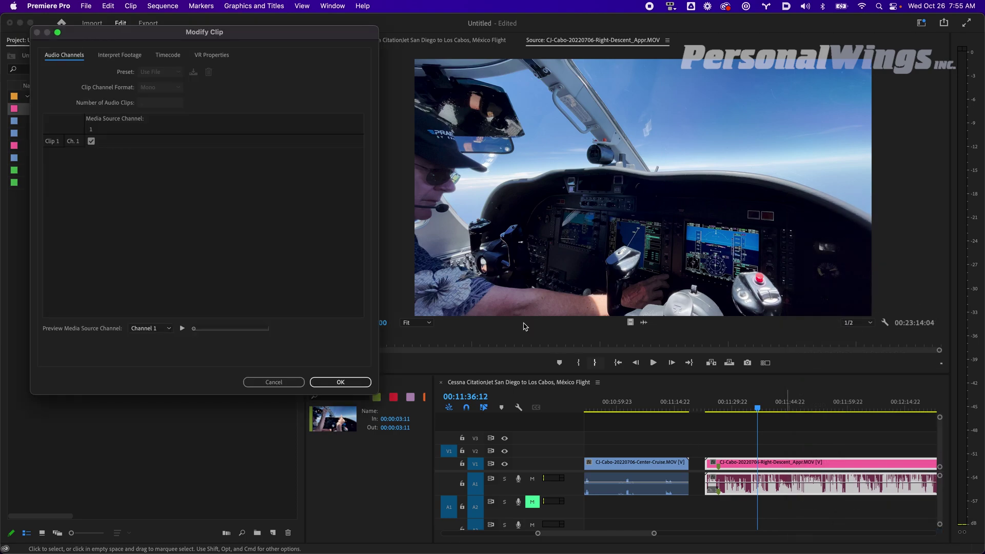
pyautogui.moveTo(249, 30); pyautogui.dragTo(528, 128)
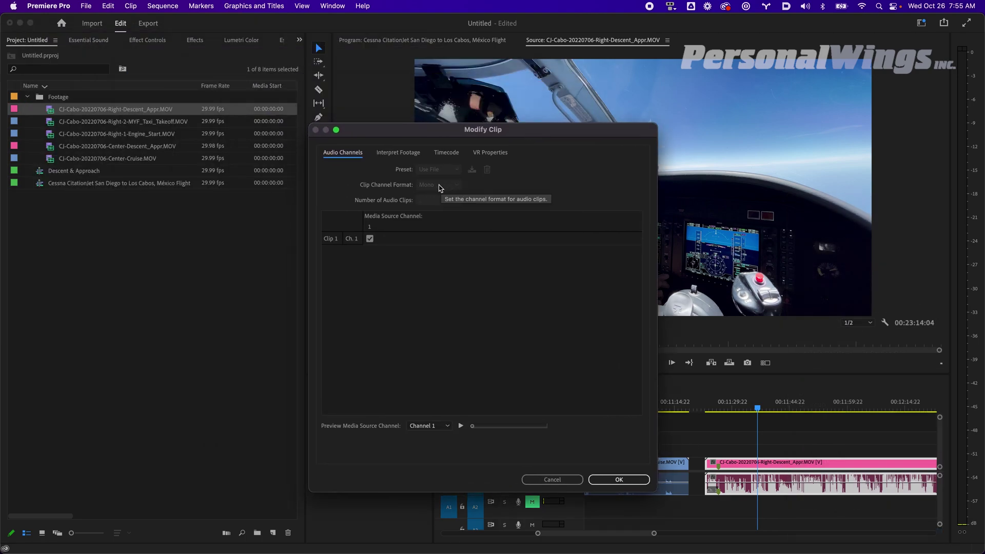
pyautogui.click(403, 239)
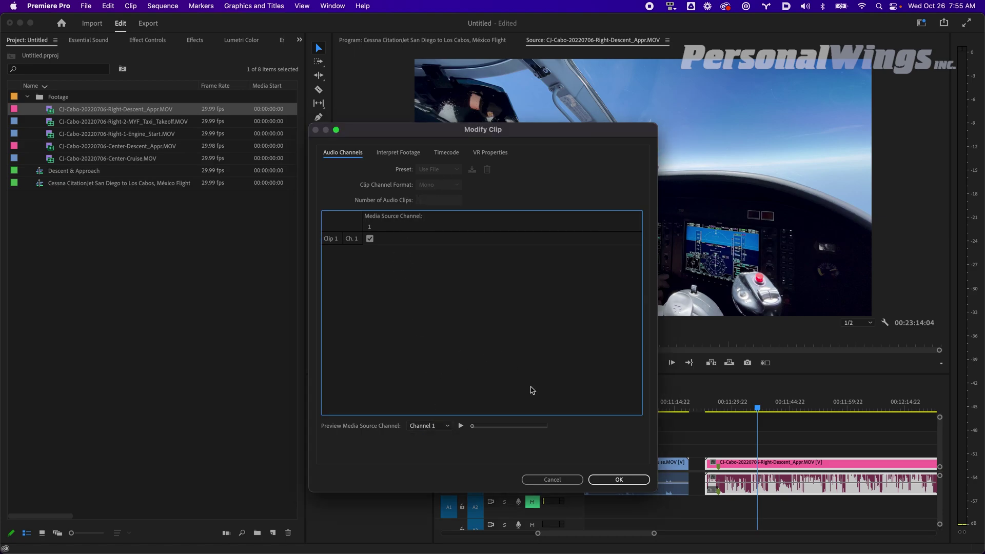
pyautogui.click(569, 481)
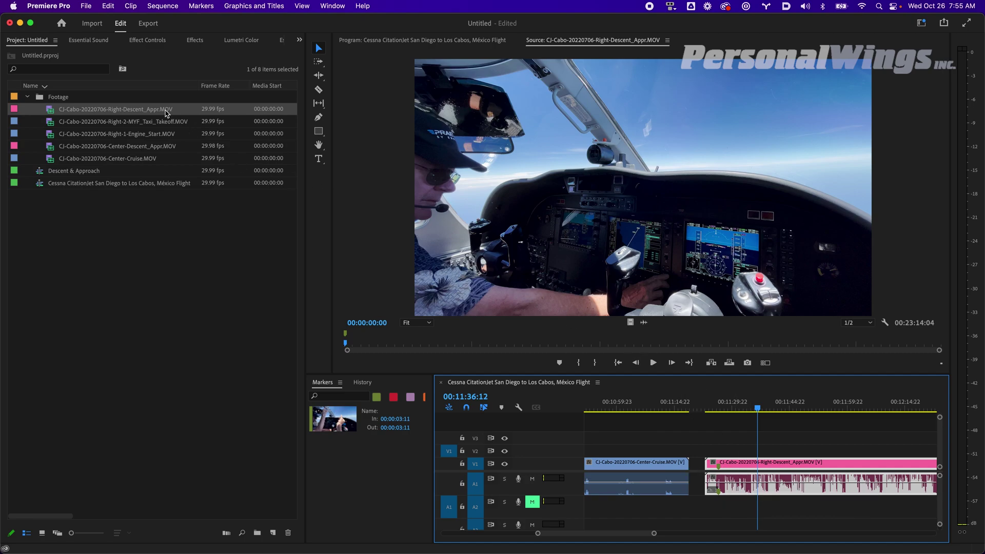
# Step: Set Right-Descent_Appr's Clip Channel Format to Stereo (channels L and R) and accept the in-use warning
pyautogui.rightClick(167, 113)
pyautogui.moveTo(208, 237)
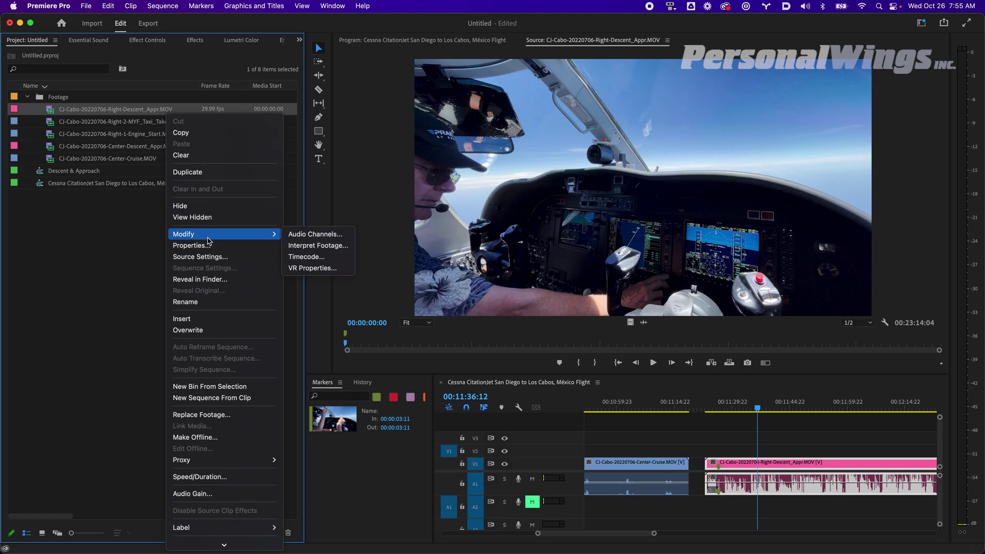
pyautogui.click(302, 236)
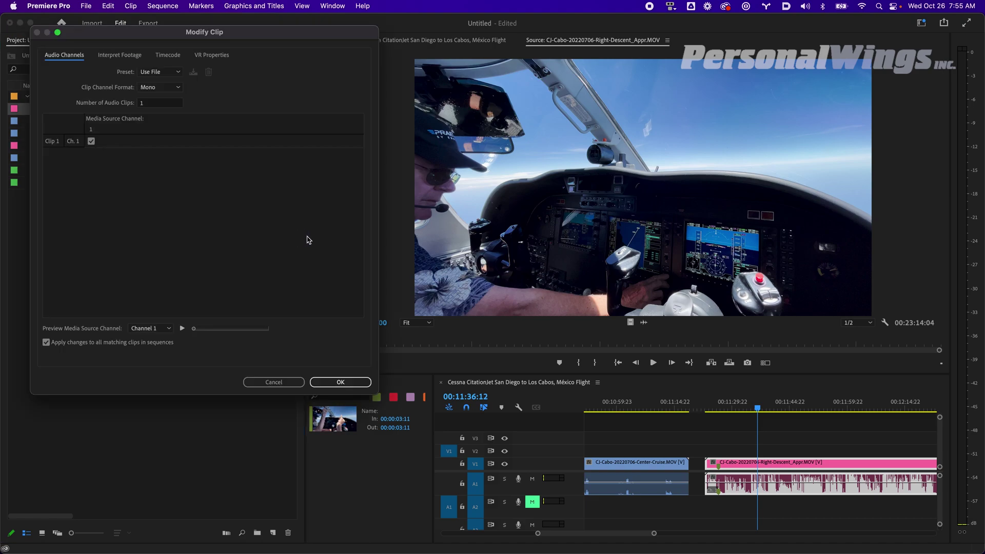
pyautogui.click(165, 87)
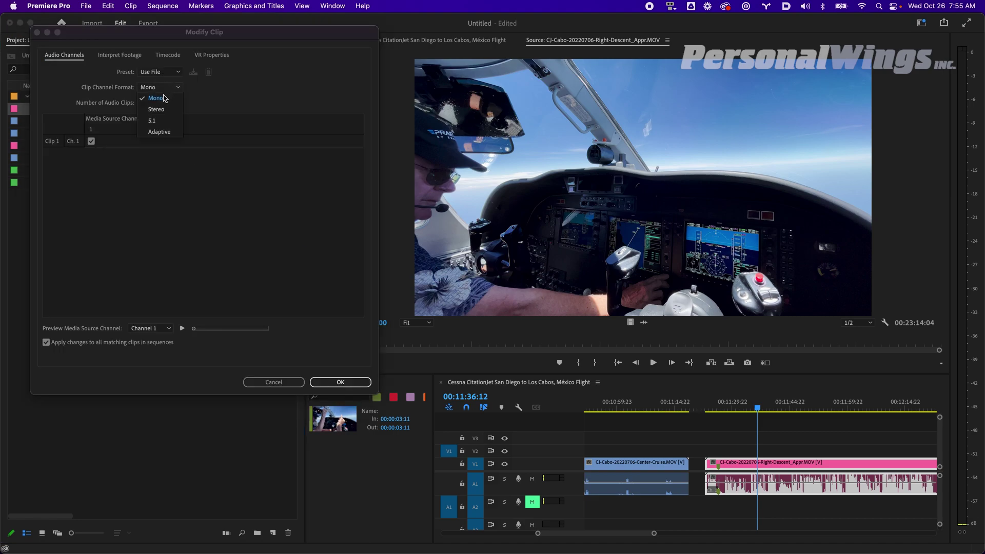
pyautogui.click(156, 109)
pyautogui.click(82, 154)
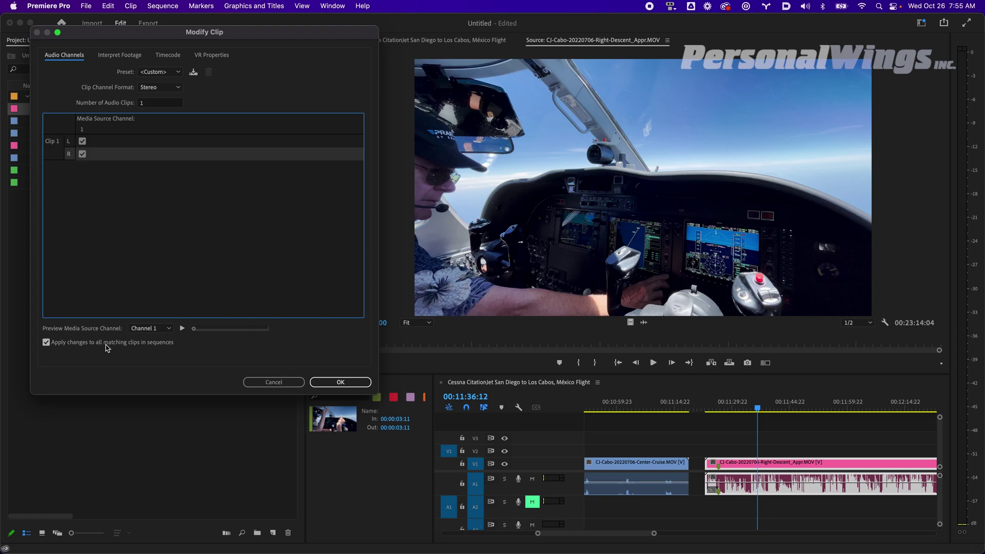
pyautogui.click(336, 382)
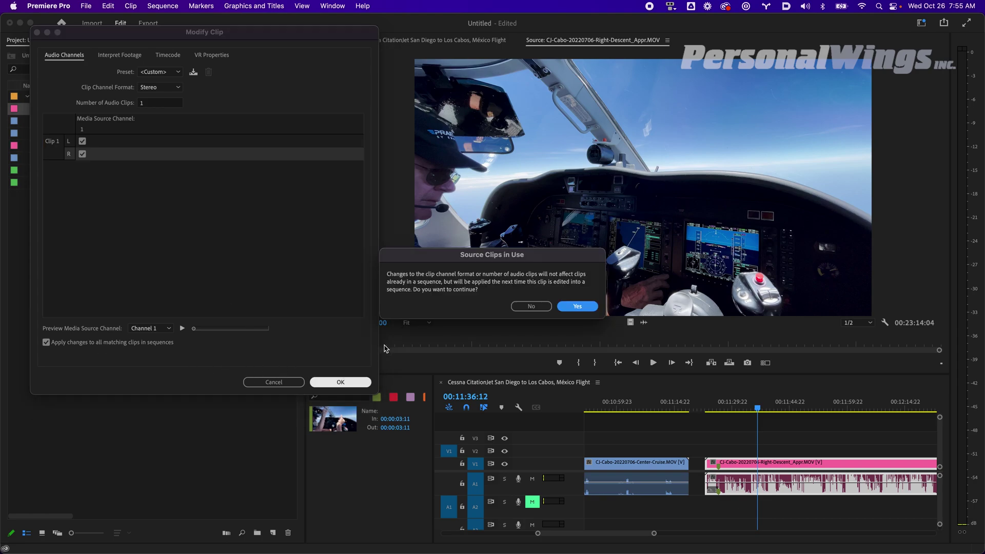
pyautogui.click(572, 307)
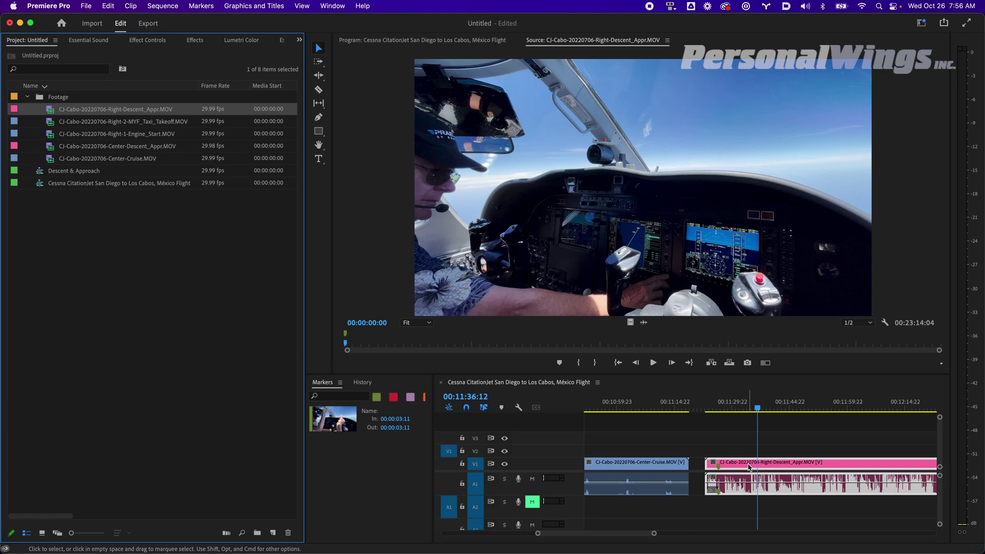
# Step: Delete Right-Descent from the sequence, confirm its Stereo audio channels, and drag it back after Center-Cruise
pyautogui.click(749, 467)
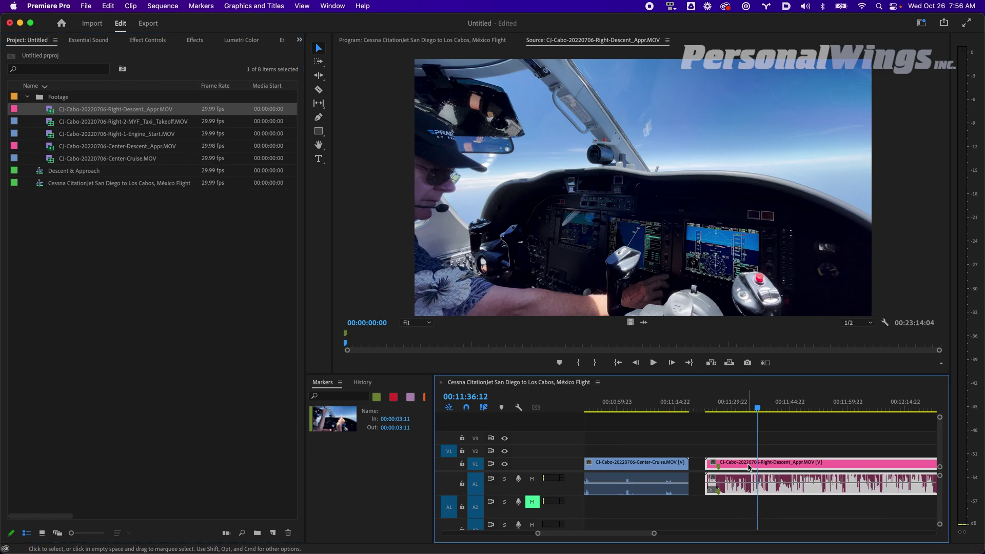
pyautogui.press('Delete')
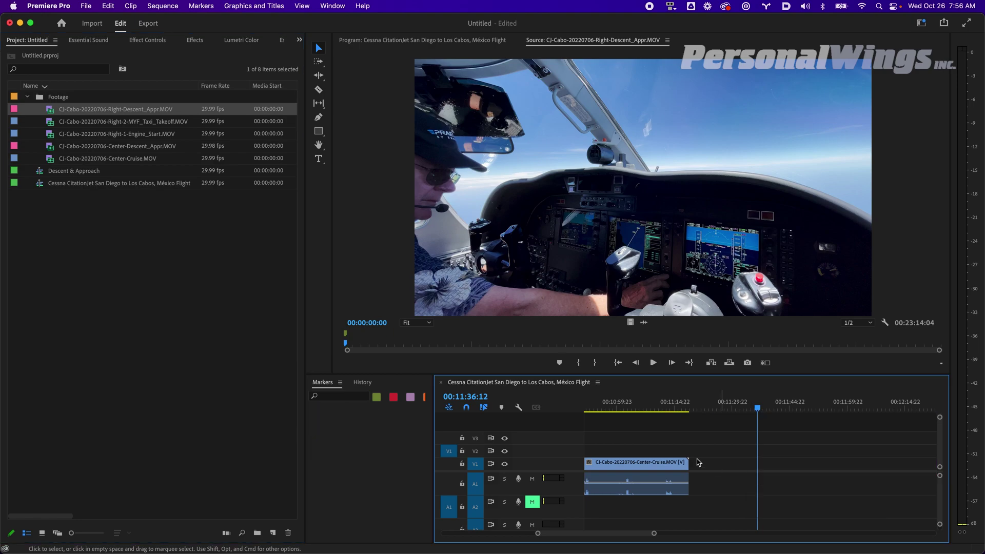
pyautogui.rightClick(65, 117)
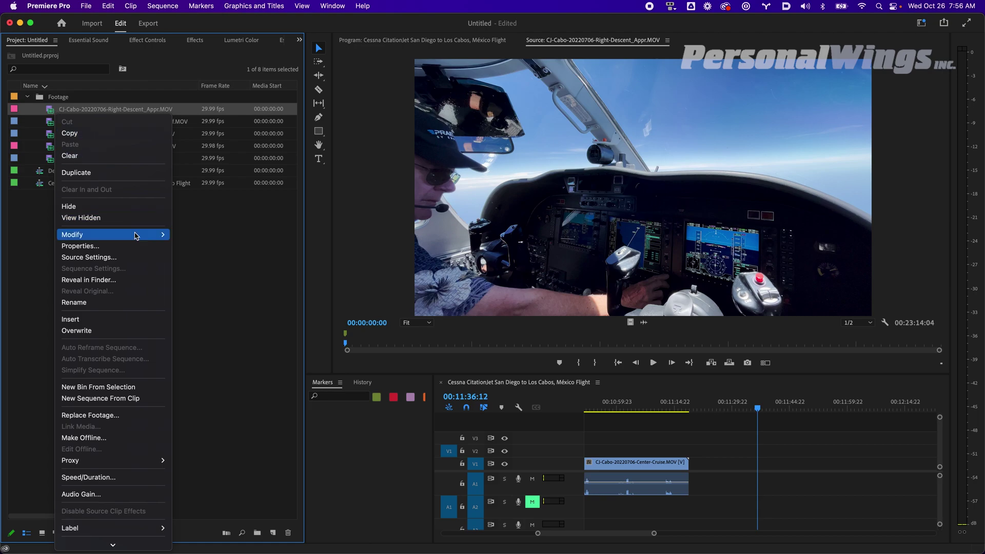
pyautogui.moveTo(136, 235)
pyautogui.click(197, 236)
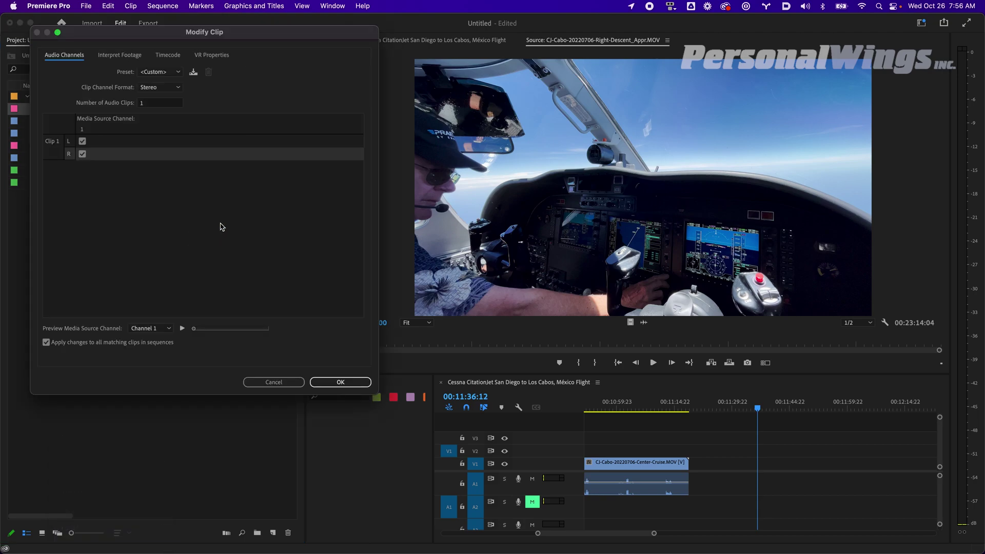
pyautogui.click(339, 383)
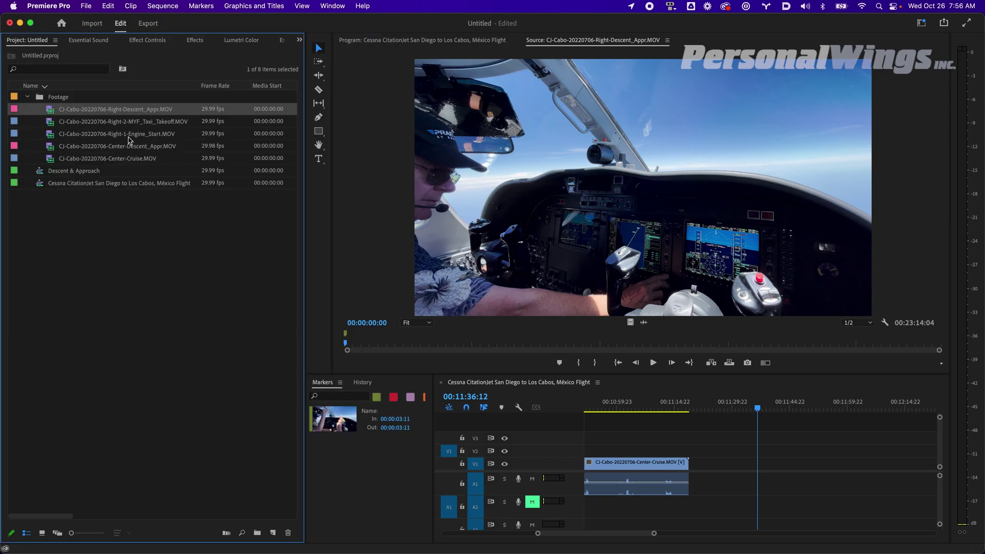
pyautogui.click(50, 110)
pyautogui.moveTo(50, 110); pyautogui.dragTo(724, 465)
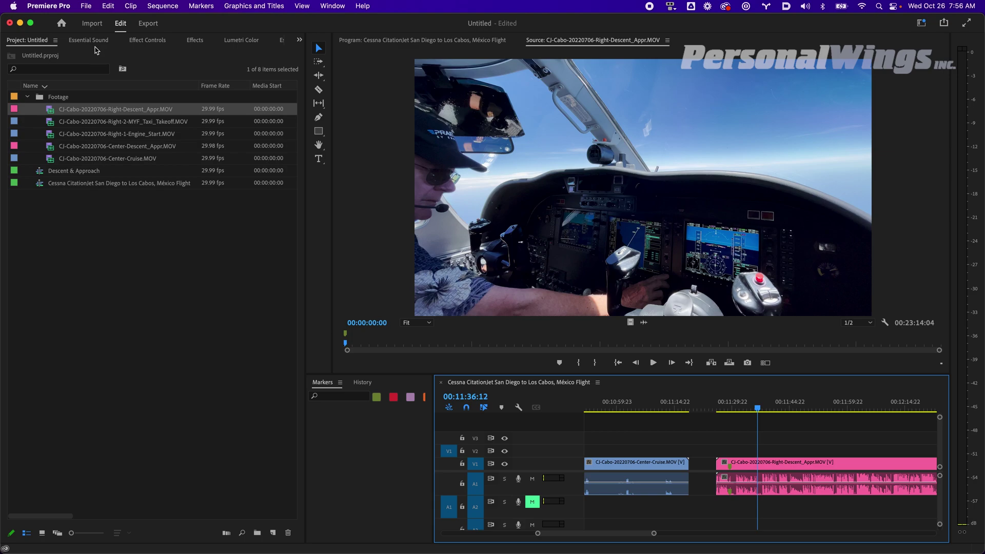
# Step: In Essential Sound, tag the selected audio as Dialogue and auto-match its loudness
pyautogui.click(98, 41)
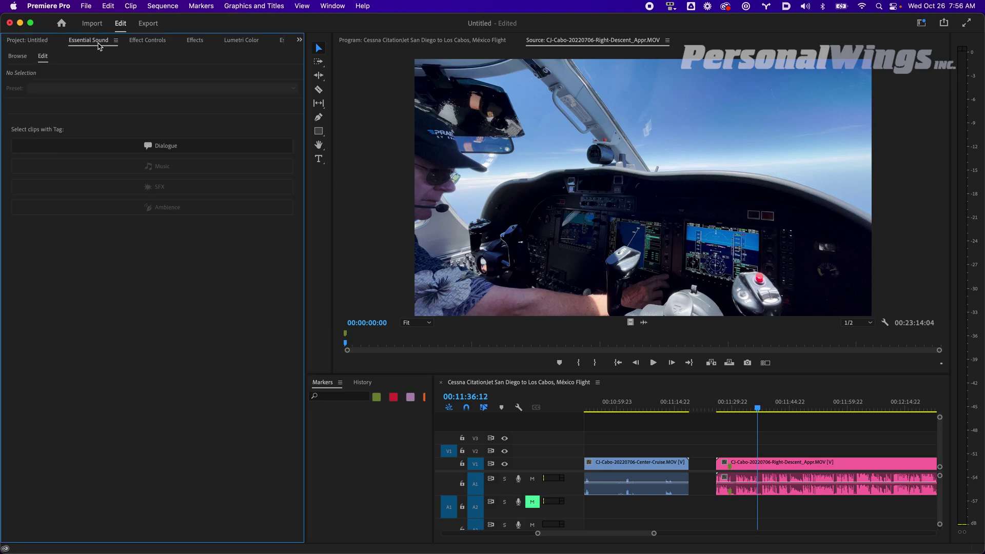
pyautogui.click(148, 146)
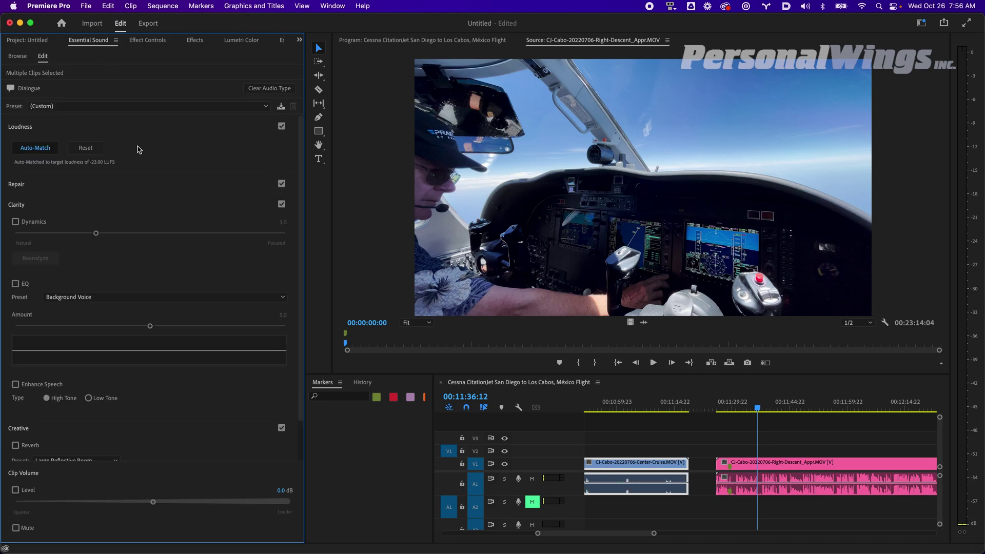
pyautogui.click(36, 148)
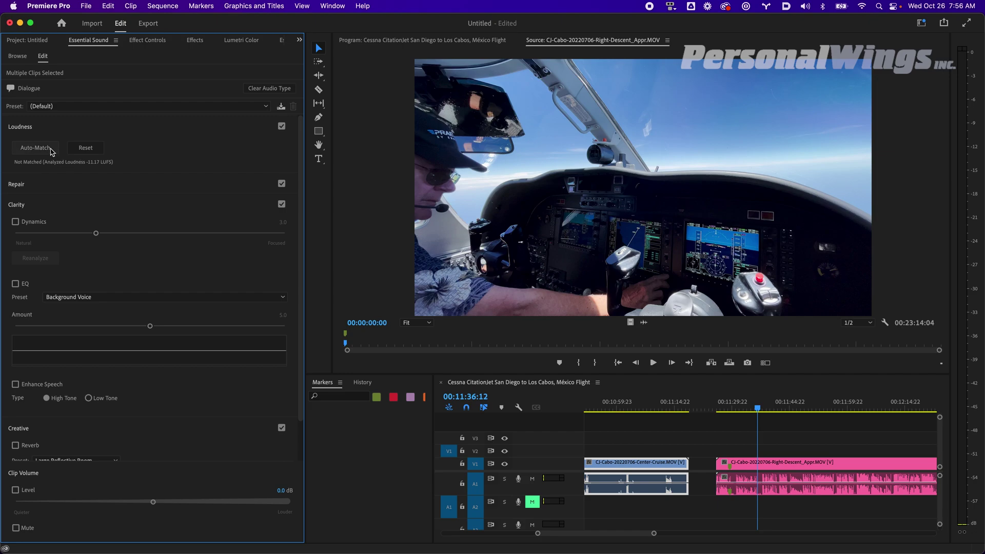
pyautogui.click(51, 149)
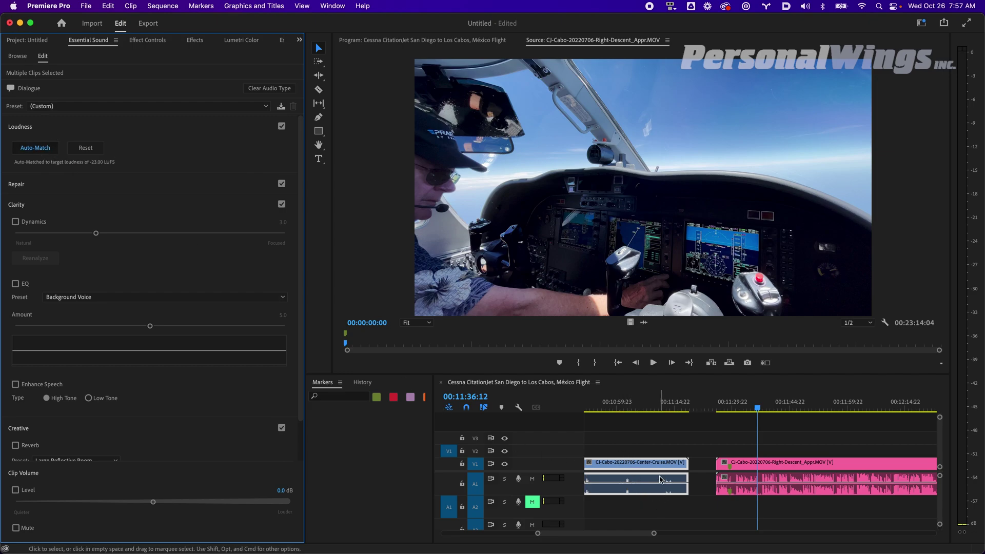
pyautogui.click(760, 468)
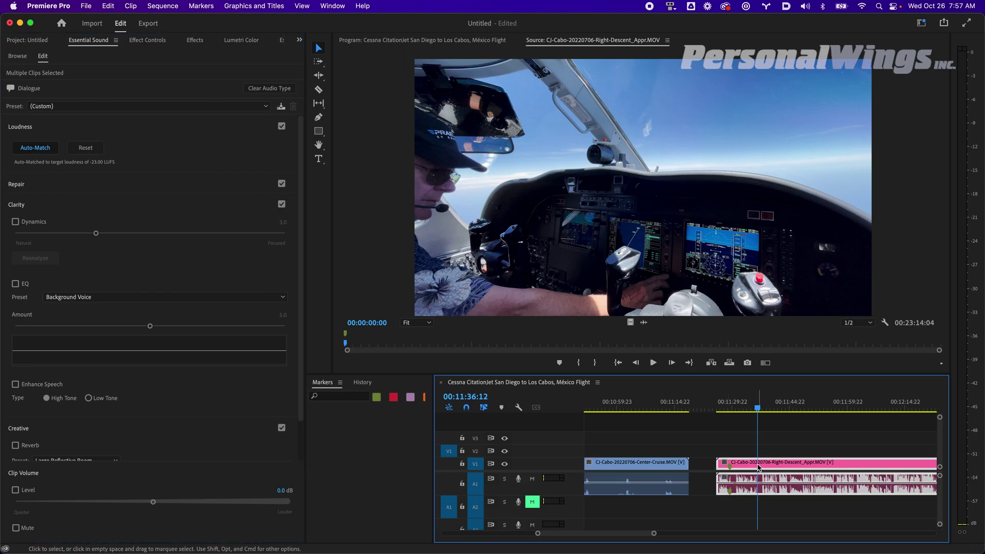
pyautogui.click(208, 152)
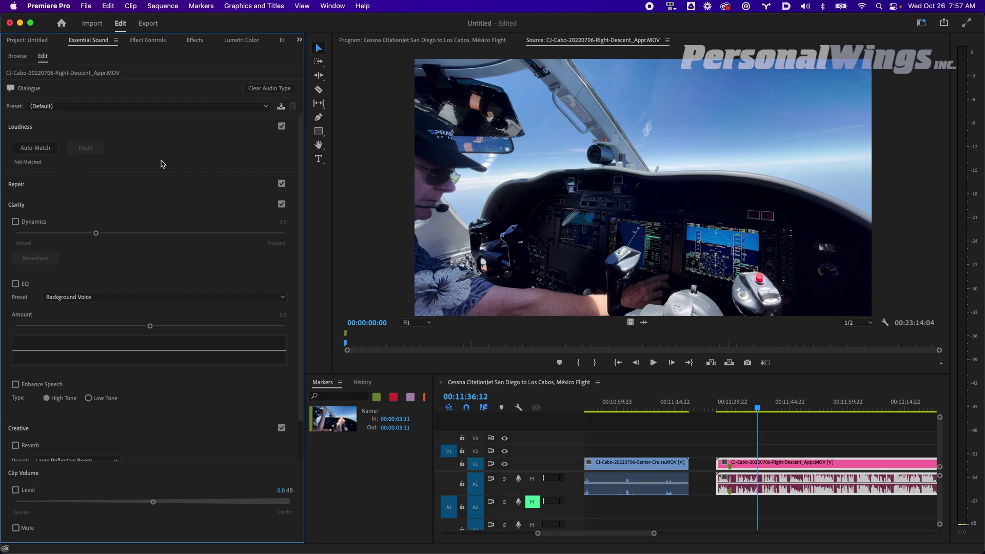
# Step: Retag only the Right-Descent clip as Dialogue, auto-match to -23 LUFS, and park the playhead at 00:11:28:19
pyautogui.click(709, 509)
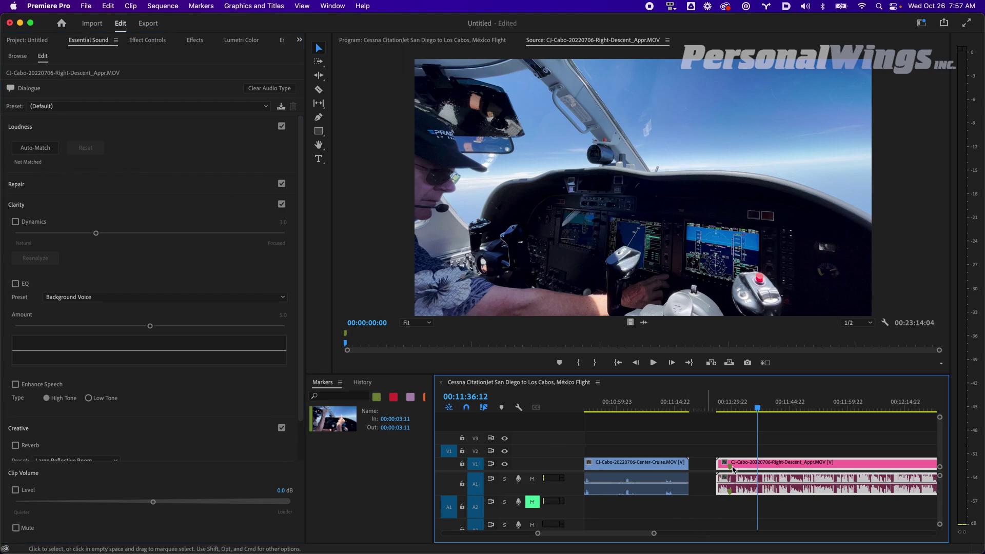
pyautogui.click(741, 445)
pyautogui.click(745, 467)
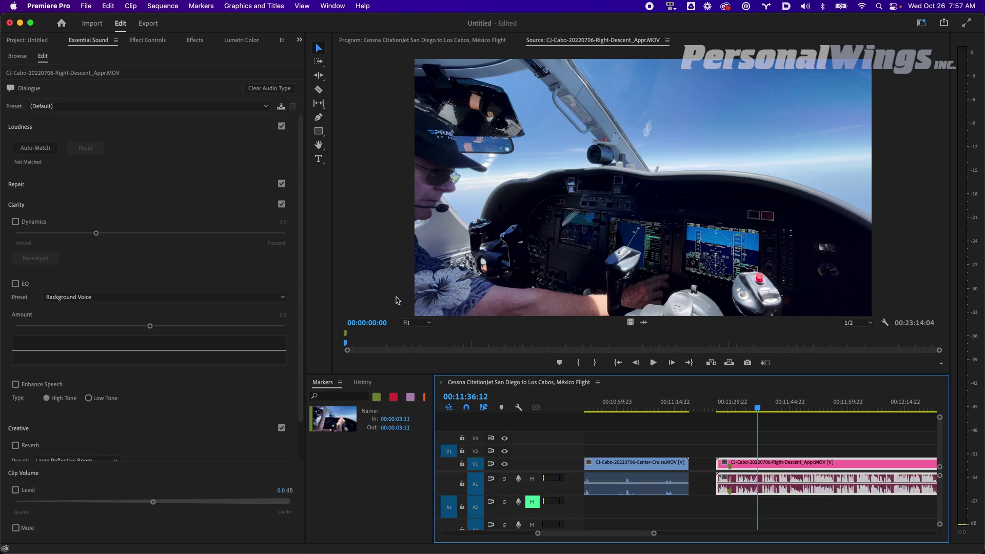
pyautogui.click(56, 145)
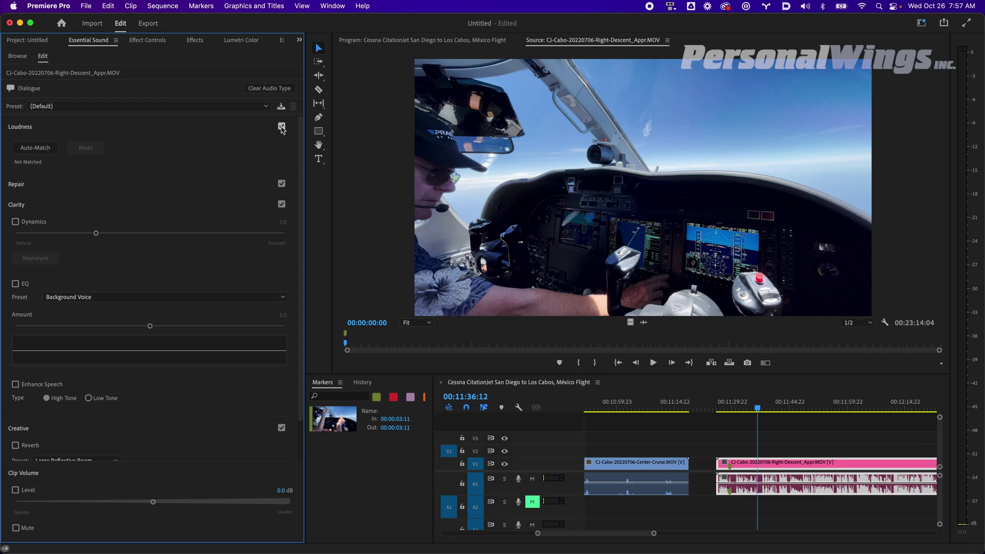
pyautogui.click(269, 88)
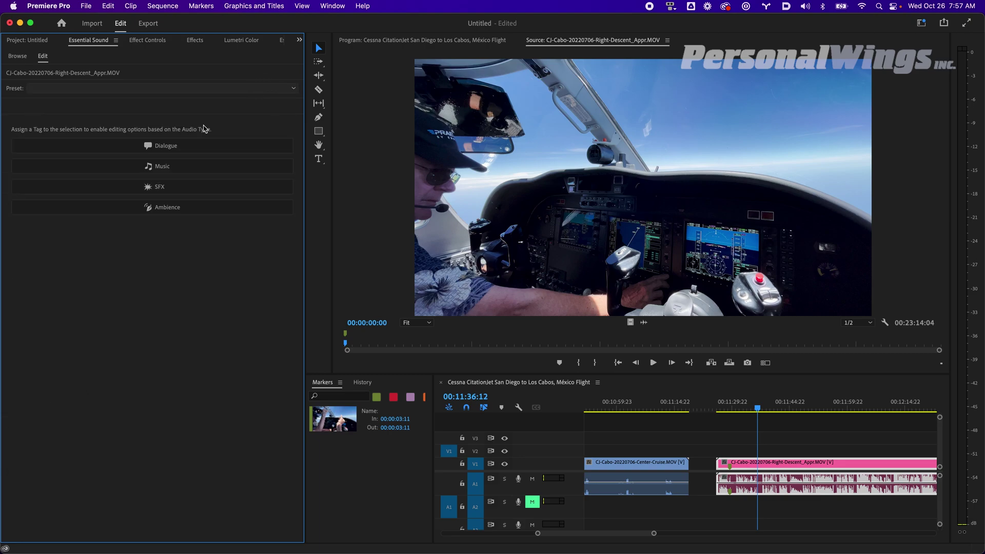
pyautogui.click(142, 147)
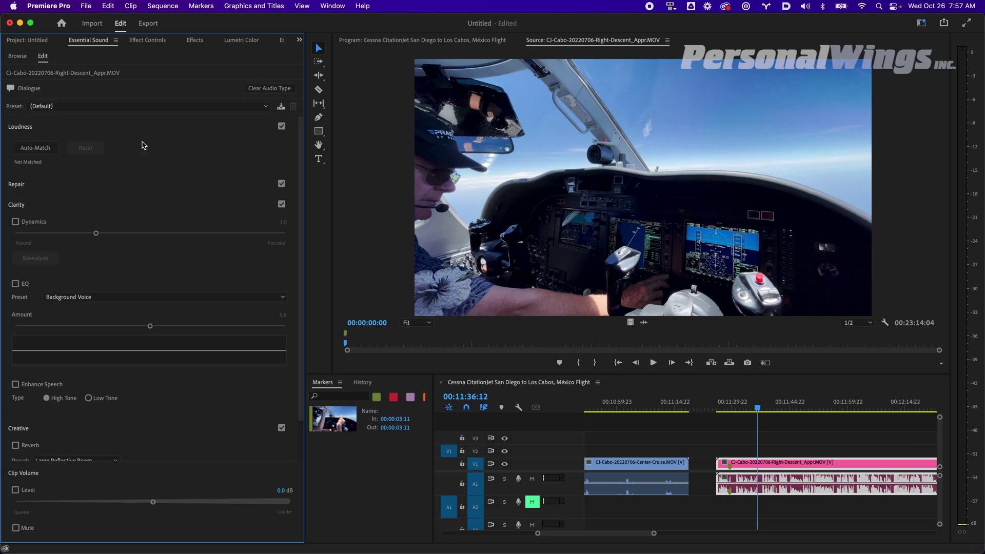
pyautogui.click(37, 153)
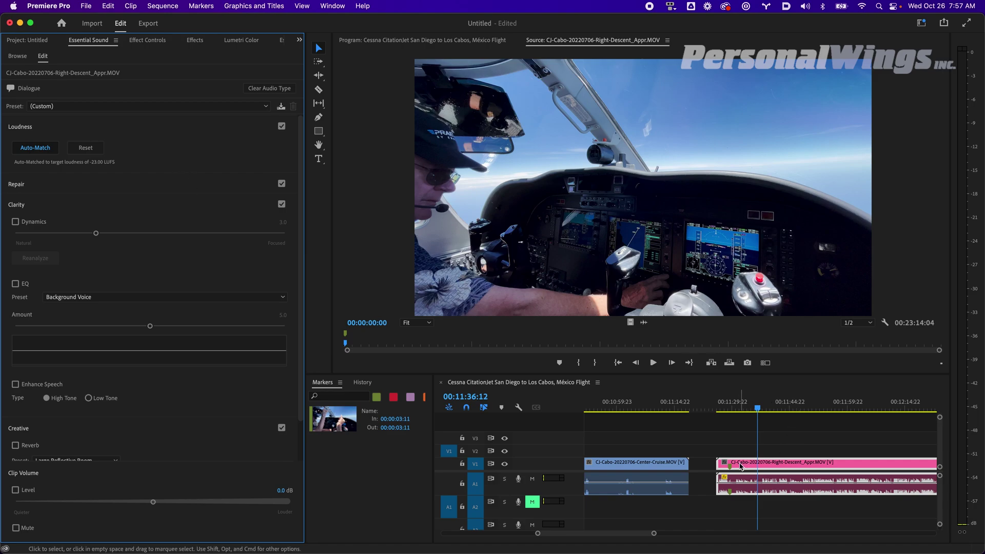
pyautogui.click(730, 409)
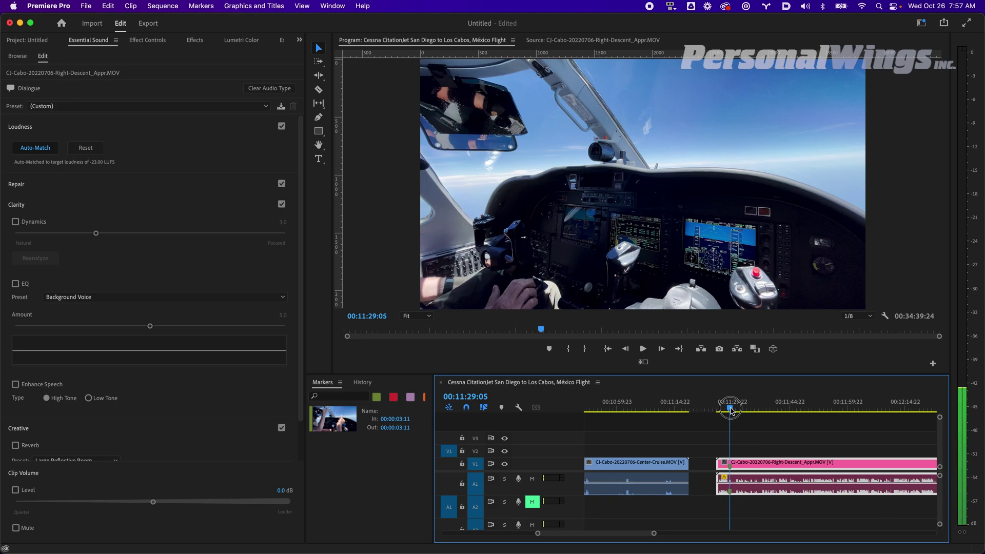
pyautogui.moveTo(731, 409); pyautogui.dragTo(728, 409)
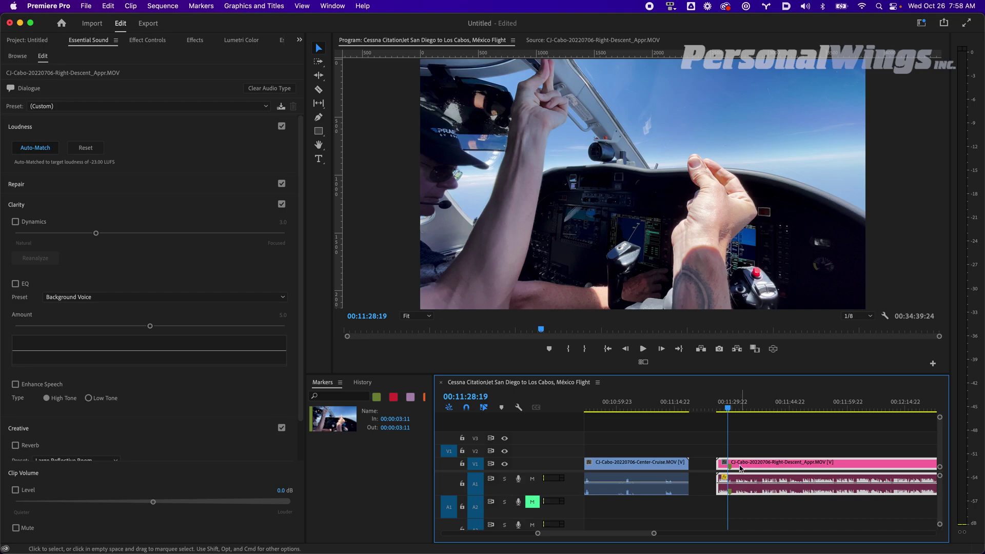
# Step: Zoom in, check frames around 00:11:29:01, and shift the Right-Descent video two frames later
pyautogui.press('=')
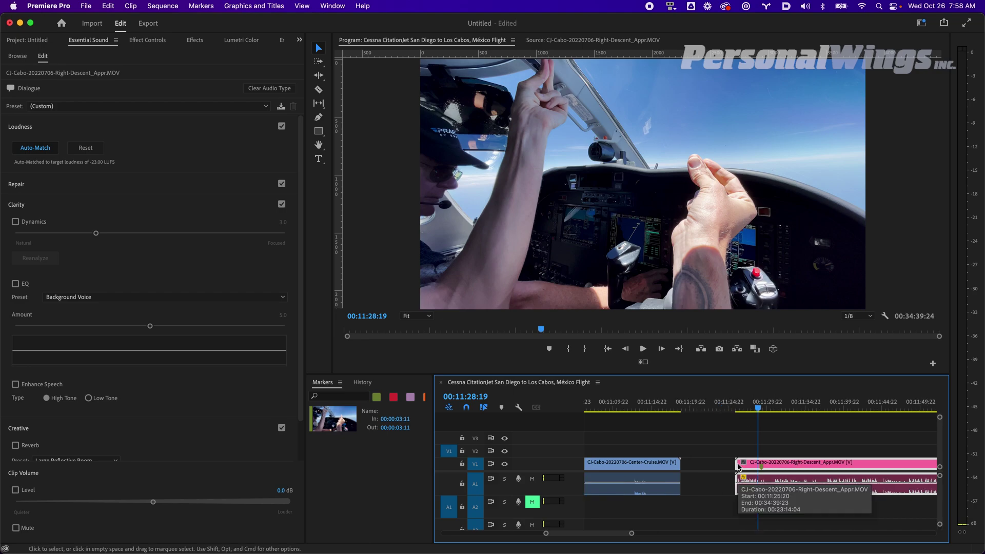
pyautogui.press('=')
pyautogui.press('Left')
pyautogui.press('Left')
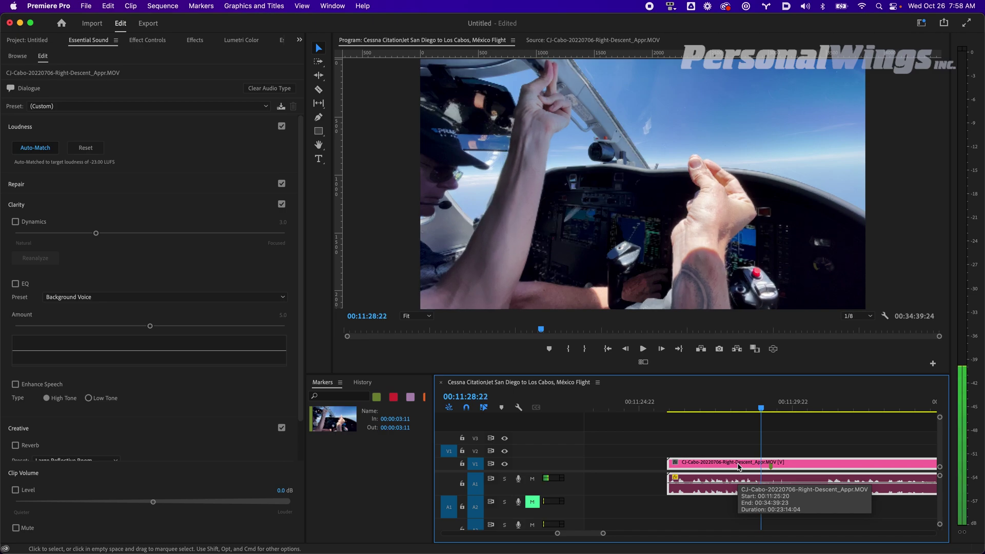
pyautogui.press('Left')
pyautogui.press('Left')
pyautogui.press('Left')
pyautogui.press('Left')
pyautogui.press('Left')
pyautogui.press('Left')
pyautogui.press('Left')
pyautogui.press('Left')
pyautogui.press('Left')
pyautogui.press('Left')
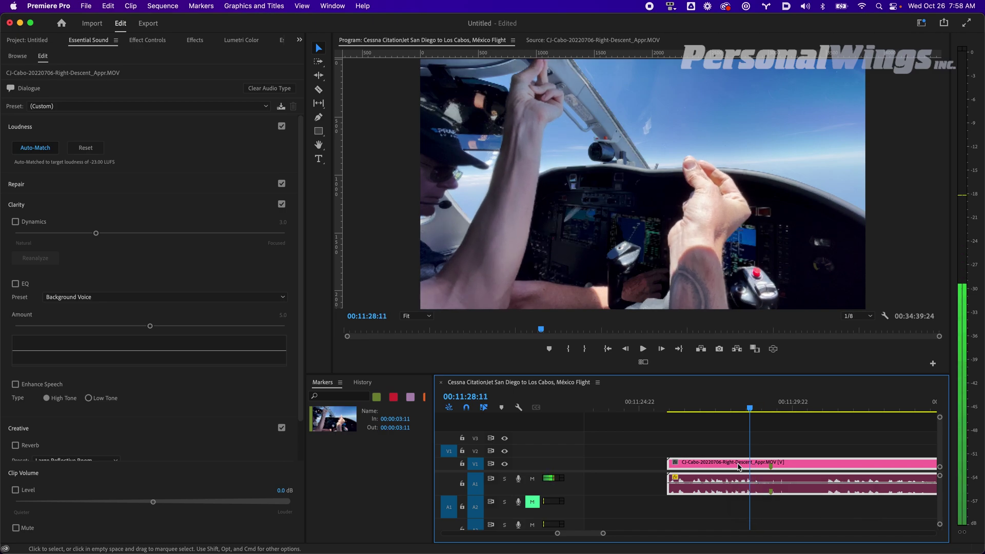
pyautogui.press('Right')
pyautogui.press('Right')
pyautogui.press('Right')
pyautogui.press('Right')
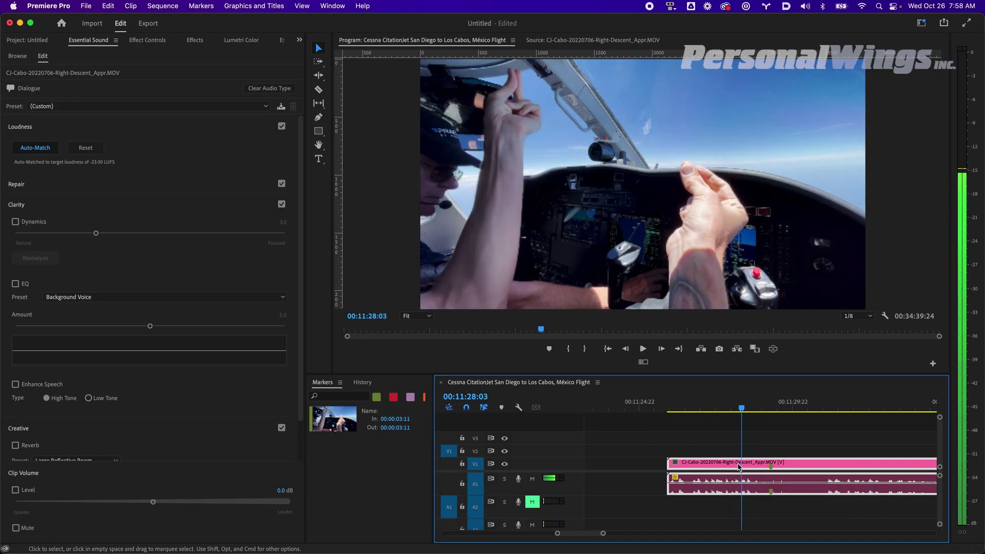
pyautogui.press('Right')
pyautogui.press('Right')
pyautogui.press('Right')
pyautogui.press('Right')
pyautogui.press('Right')
pyautogui.press('Right')
pyautogui.press('Right')
pyautogui.press('Right')
pyautogui.press('Right')
pyautogui.press('Right')
pyautogui.press('Right')
pyautogui.press('Right')
pyautogui.press('Right')
pyautogui.press('Right')
pyautogui.press('Right')
pyautogui.press('Right')
pyautogui.press('Right')
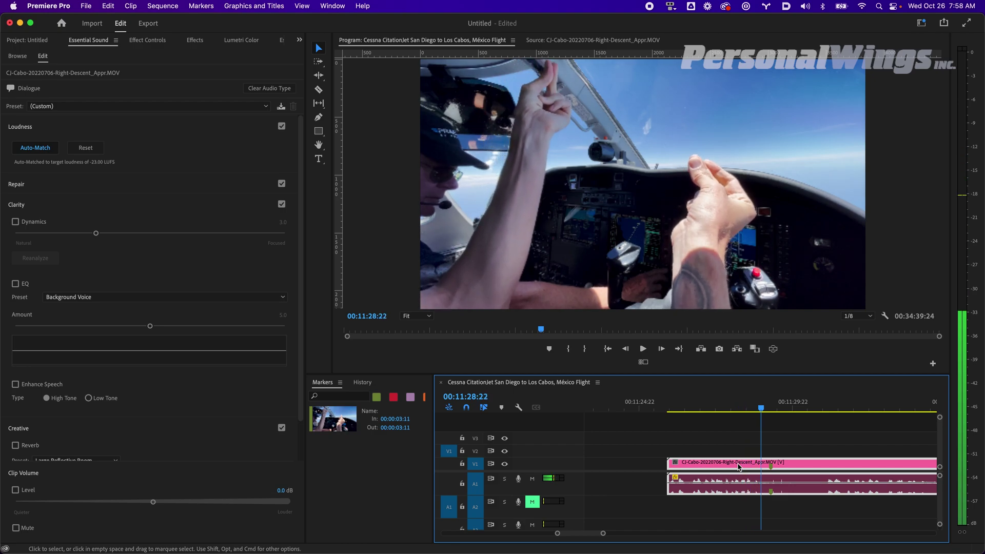
pyautogui.press('Left')
pyautogui.press('Left')
pyautogui.press('Left')
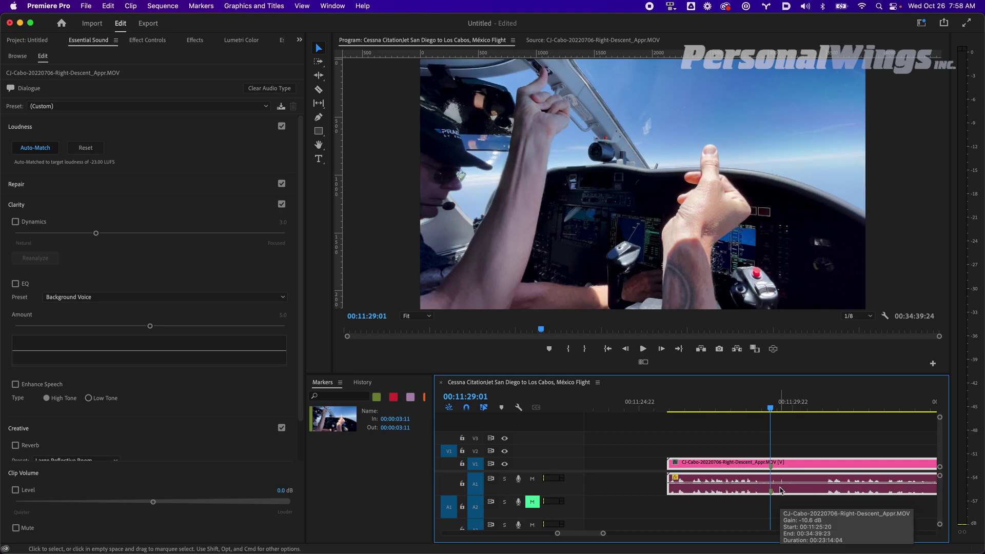
pyautogui.scroll(5, 780, 490)
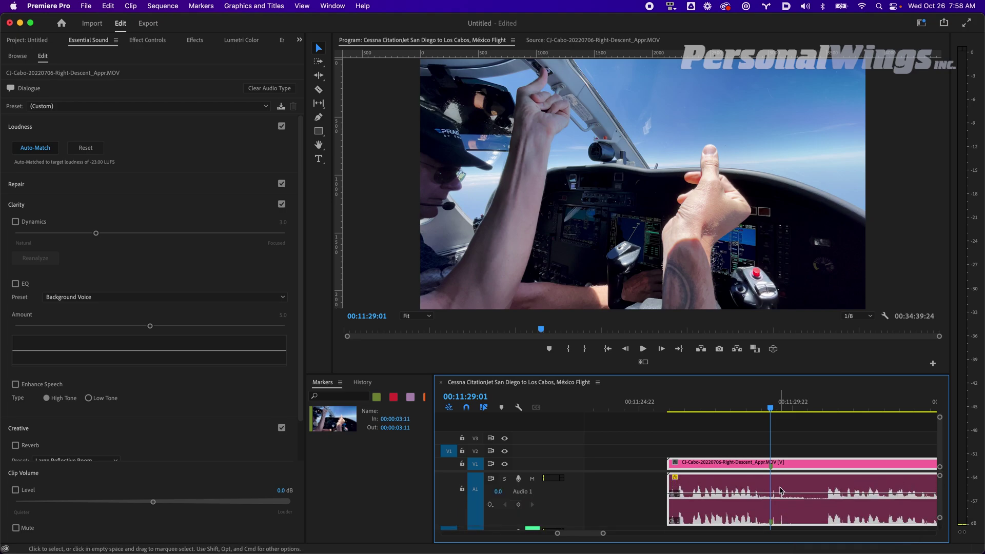
pyautogui.press('space')
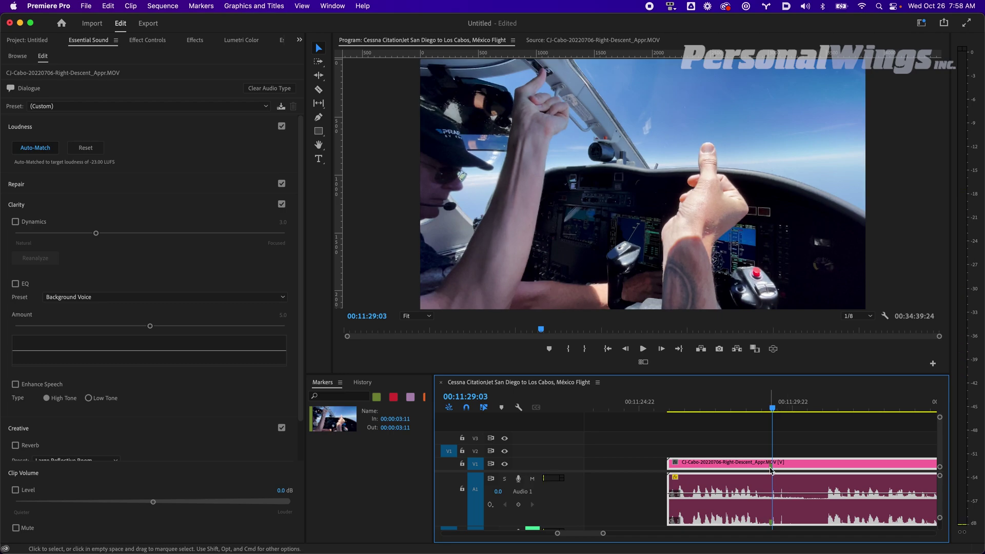
pyautogui.moveTo(771, 470); pyautogui.dragTo(774, 472)
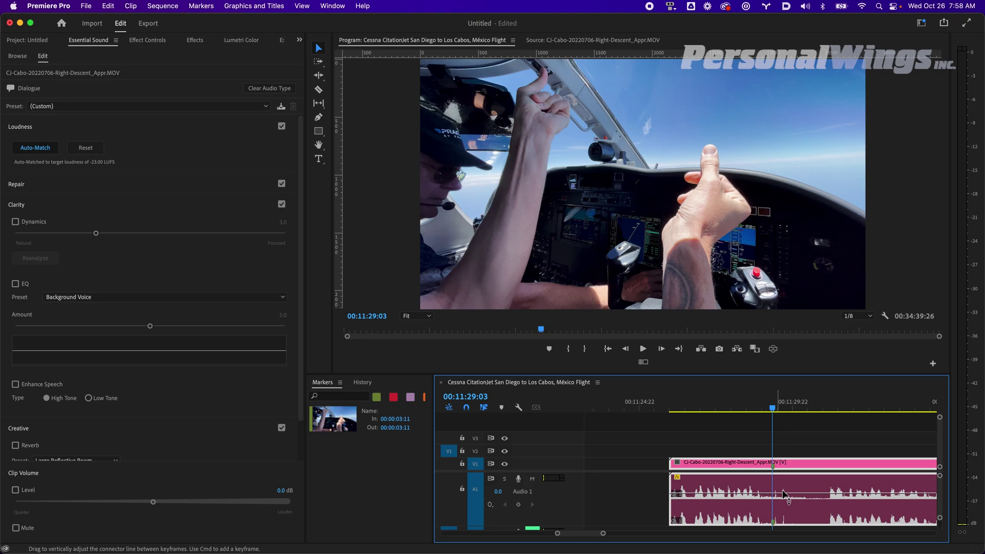
pyautogui.scroll(-5, 771, 484)
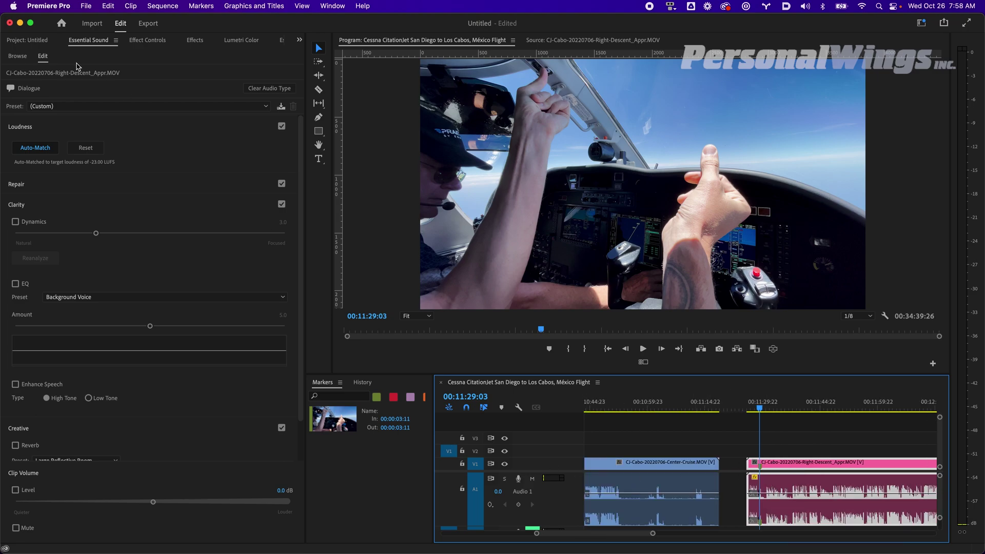
# Step: Load Center-Descent_Appr.MOV in the Source monitor and drop it on V2 above Right-Descent, audio on A2
pyautogui.click(38, 41)
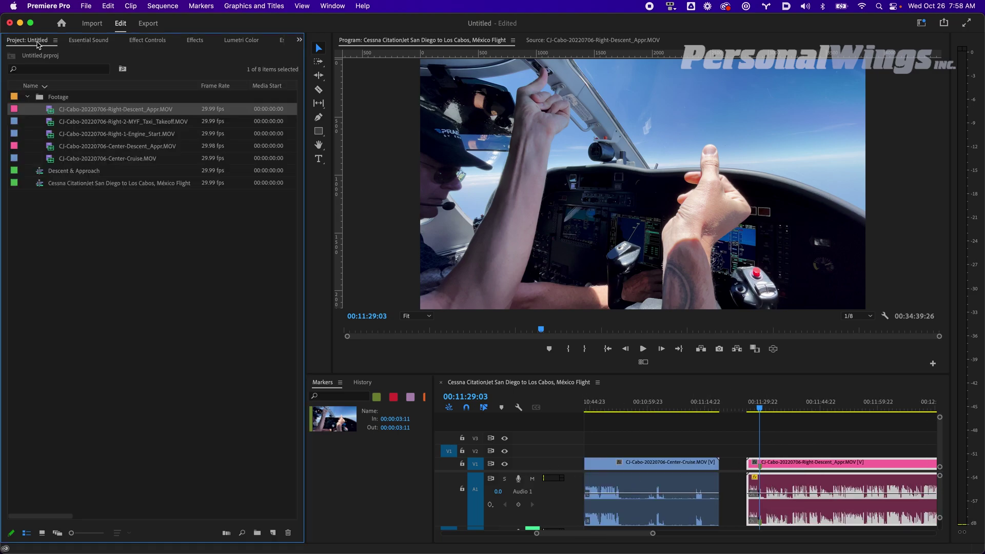
pyautogui.click(51, 147)
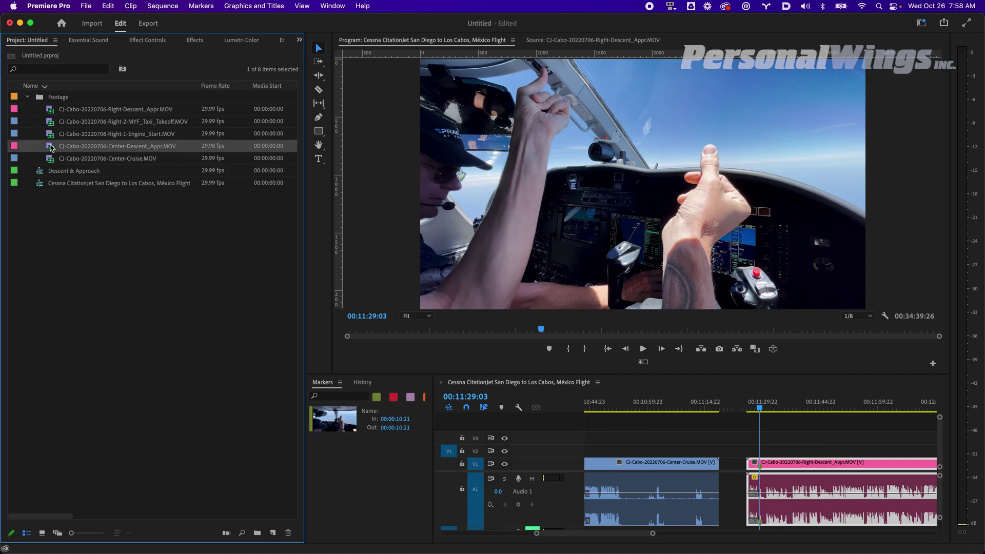
pyautogui.doubleClick(51, 148)
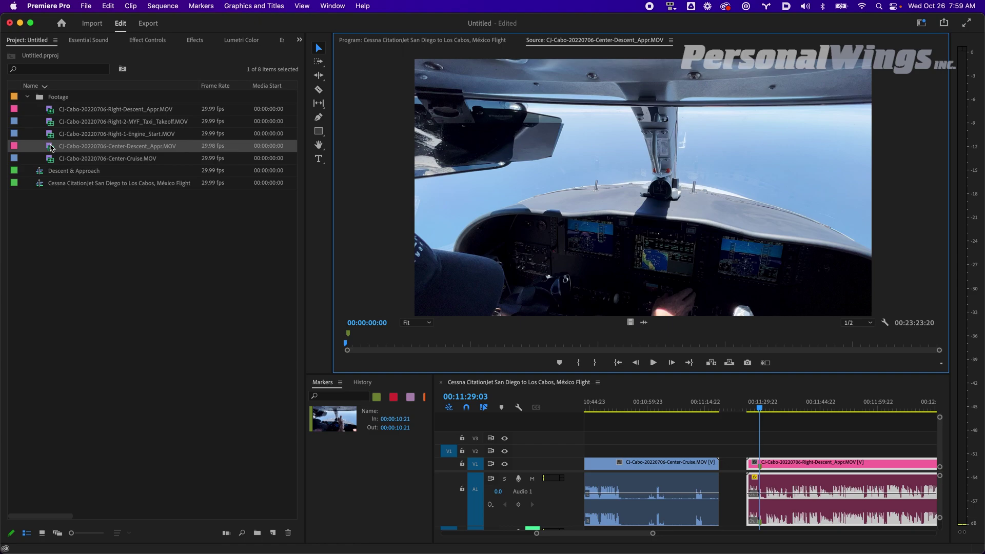
pyautogui.moveTo(51, 147); pyautogui.dragTo(752, 452)
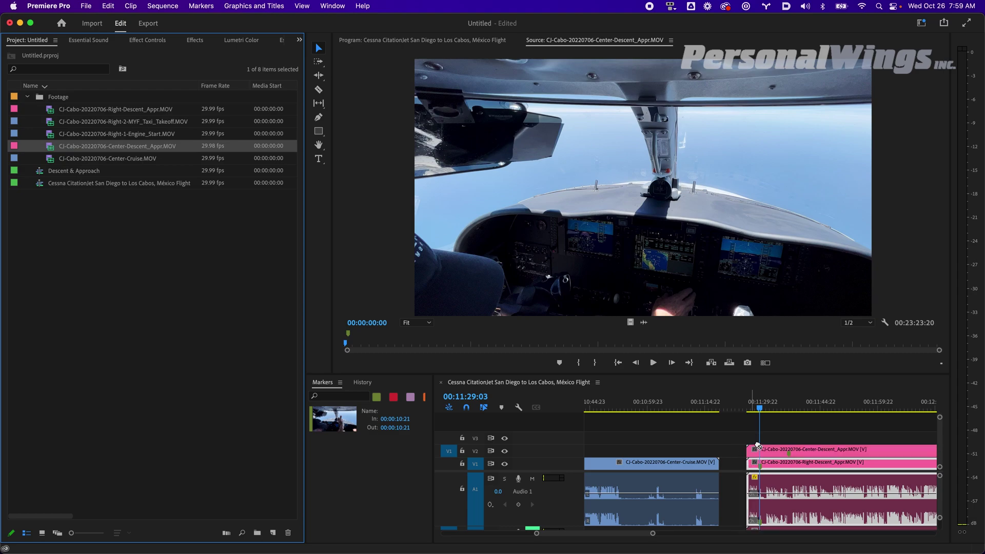
pyautogui.click(789, 454)
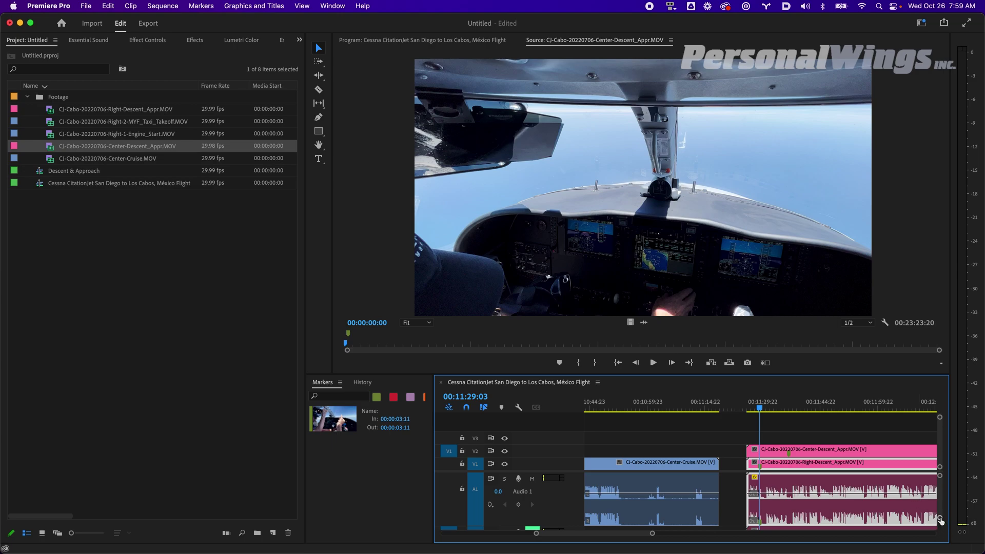
pyautogui.moveTo(940, 519); pyautogui.dragTo(941, 522)
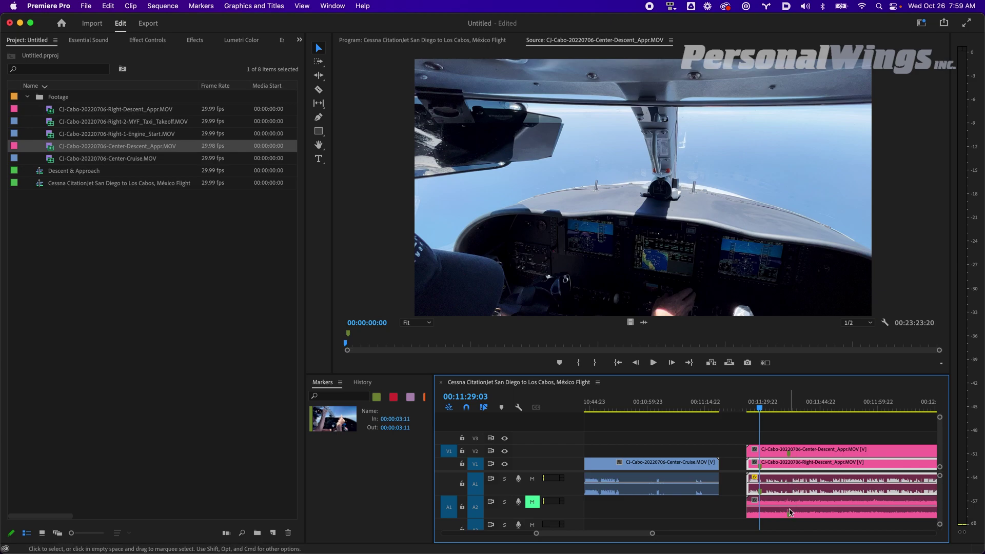
# Step: Slide the Center-Descent clip left toward the Right-Descent marker, nudge it slightly later, and zoom closer
pyautogui.press('=')
pyautogui.press('=')
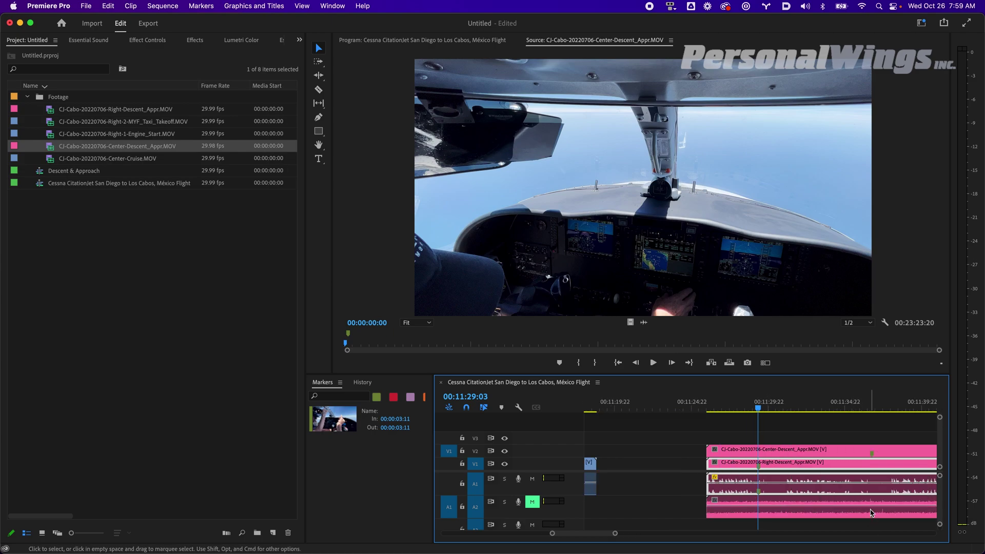
pyautogui.click(870, 452)
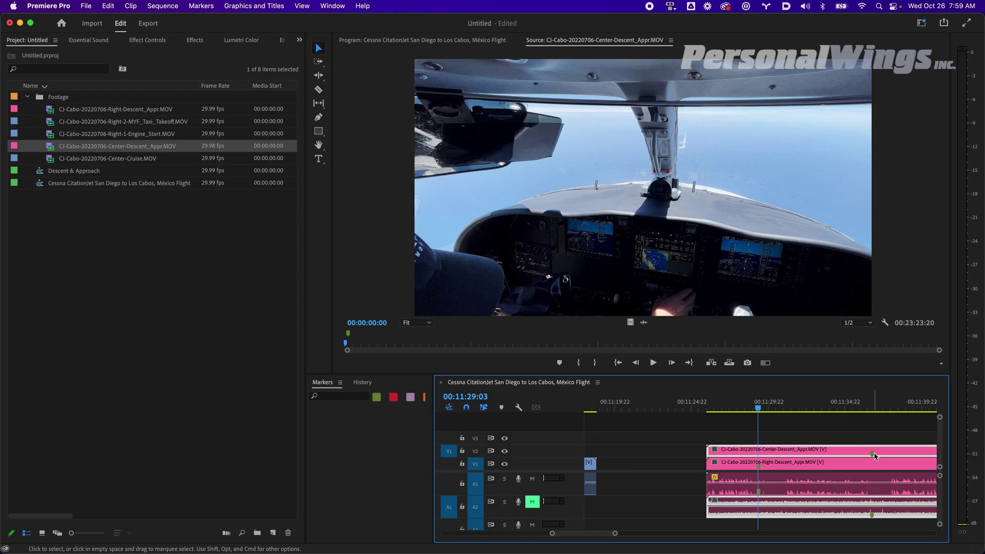
pyautogui.moveTo(881, 454); pyautogui.dragTo(687, 454)
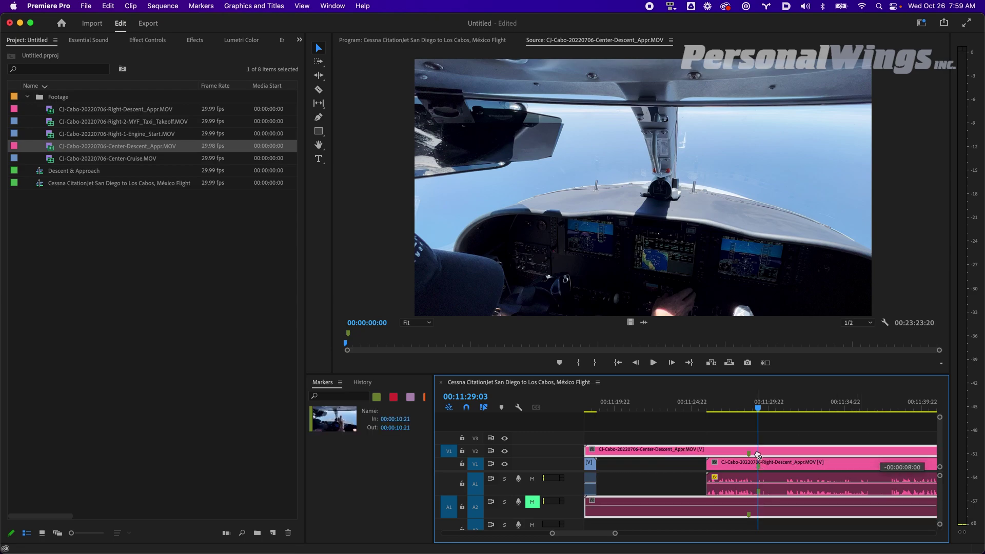
pyautogui.moveTo(769, 455); pyautogui.dragTo(784, 452)
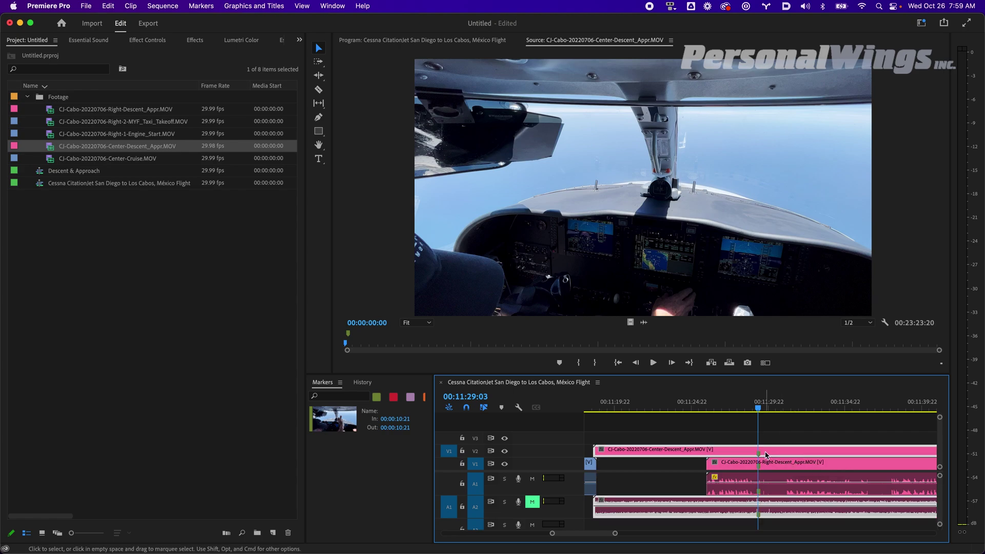
pyautogui.press('=')
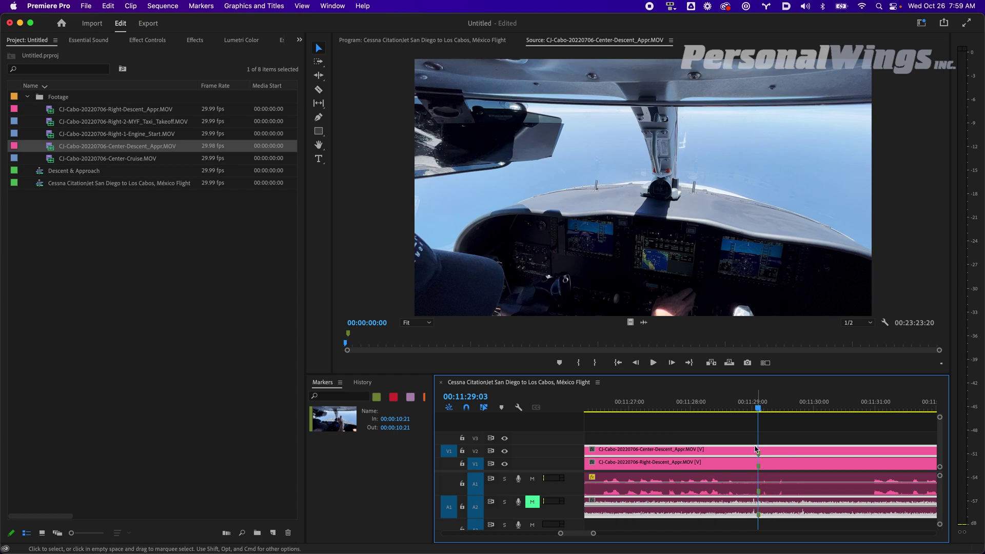
# Step: Solo the A2 audio and step frames near 00:11:29:00 to find the sync cue
pyautogui.click(751, 409)
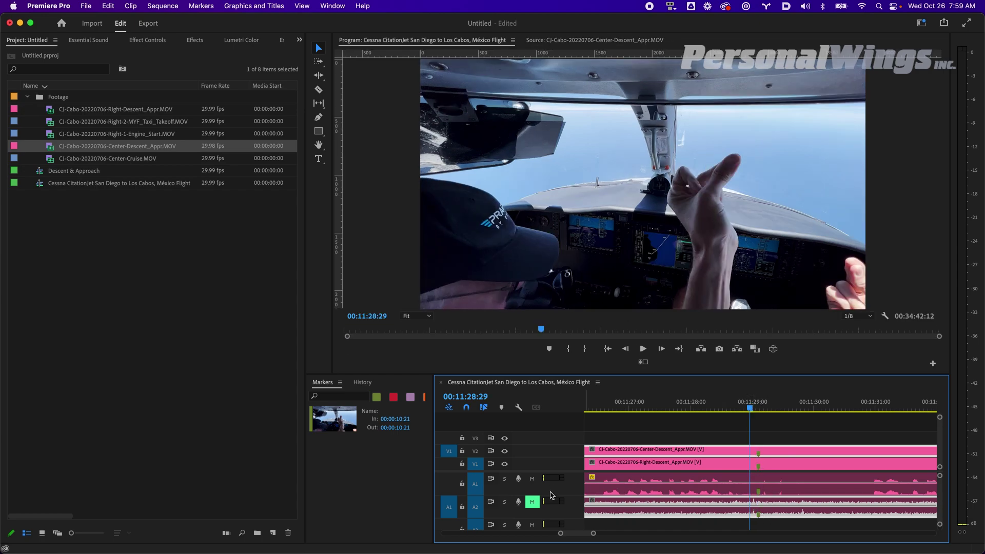
pyautogui.click(532, 502)
pyautogui.click(533, 479)
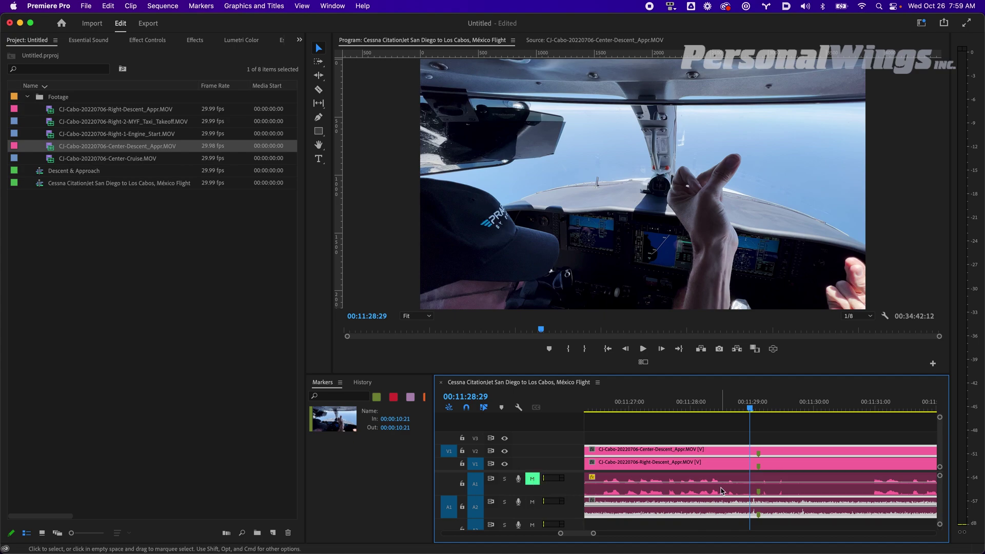
pyautogui.press('Right')
pyautogui.press('Right')
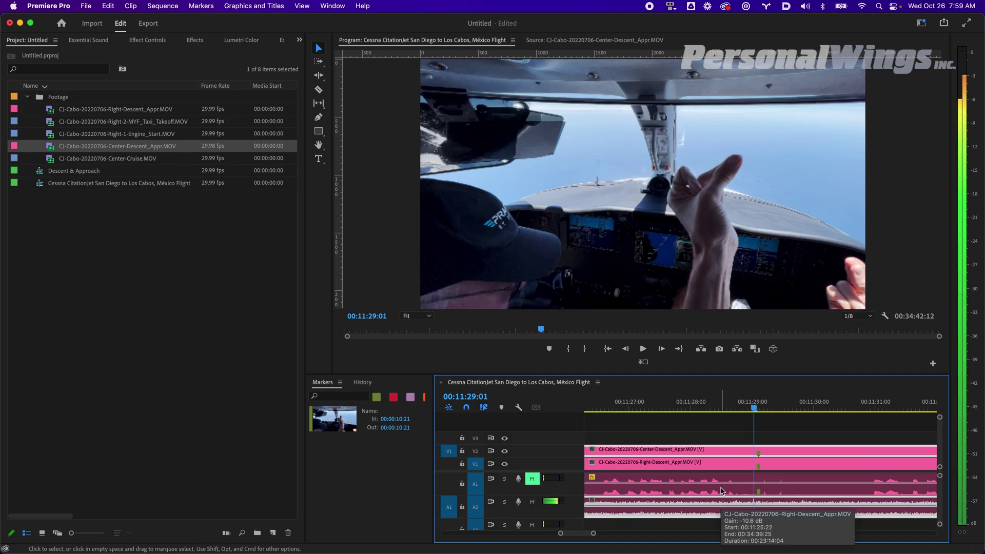
pyautogui.press('Left')
pyautogui.press('Right')
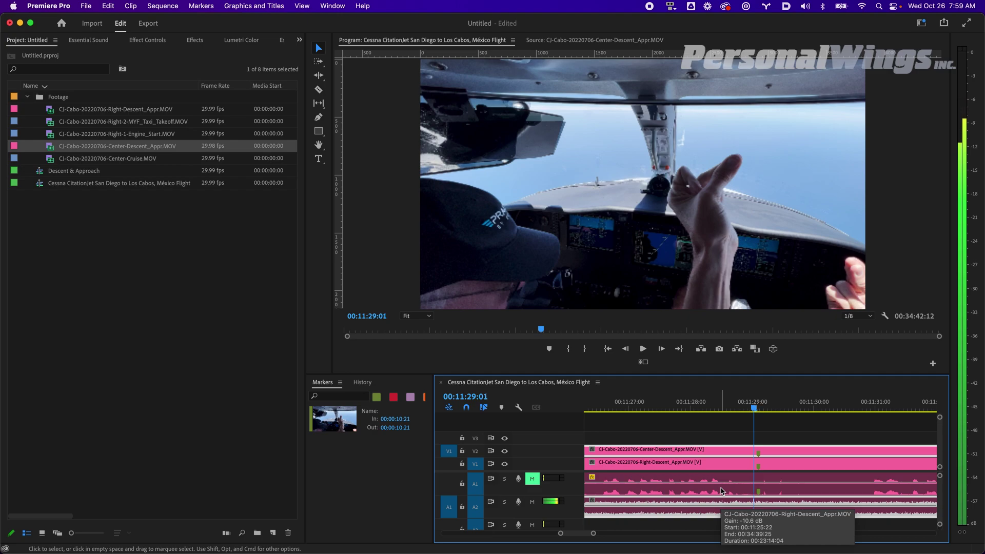
pyautogui.press('Left')
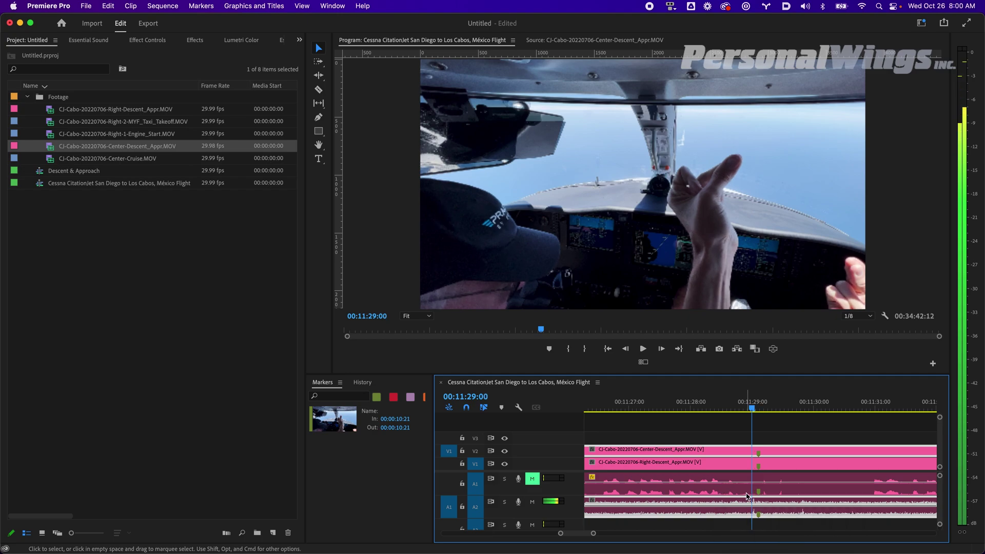
# Step: Snap the V2 clip's marker to the playhead, unmute A1, and play back to verify sync
pyautogui.click(758, 455)
pyautogui.moveTo(759, 455); pyautogui.dragTo(769, 454)
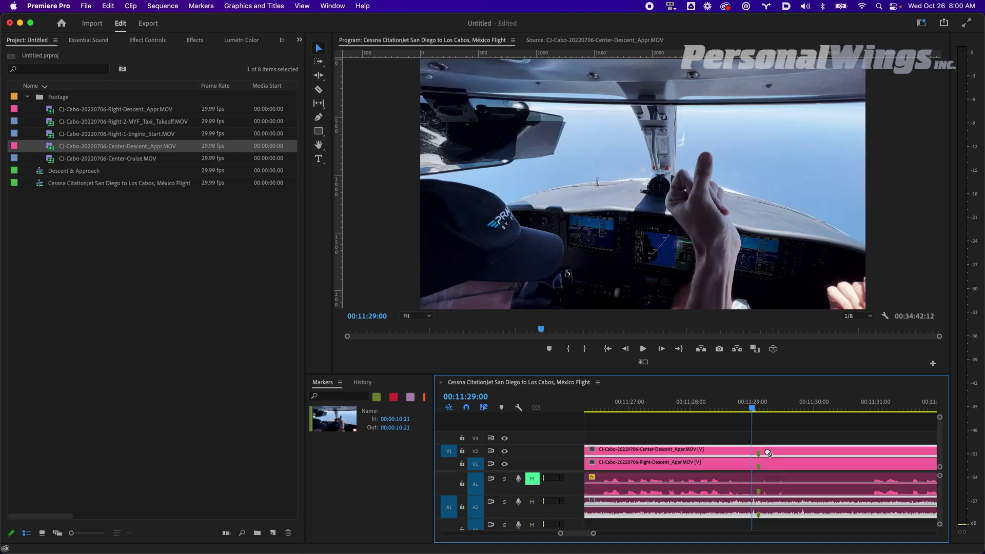
pyautogui.click(533, 481)
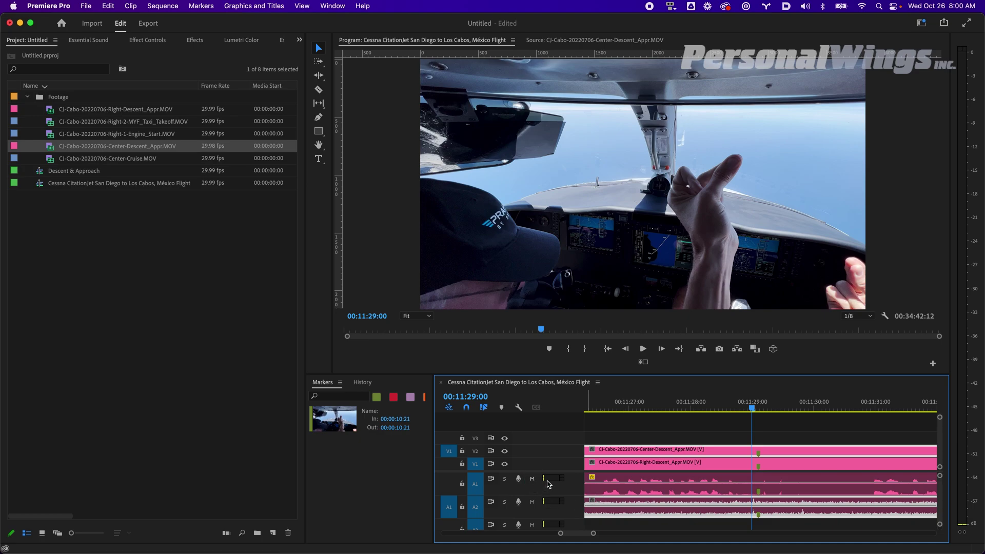
pyautogui.click(711, 408)
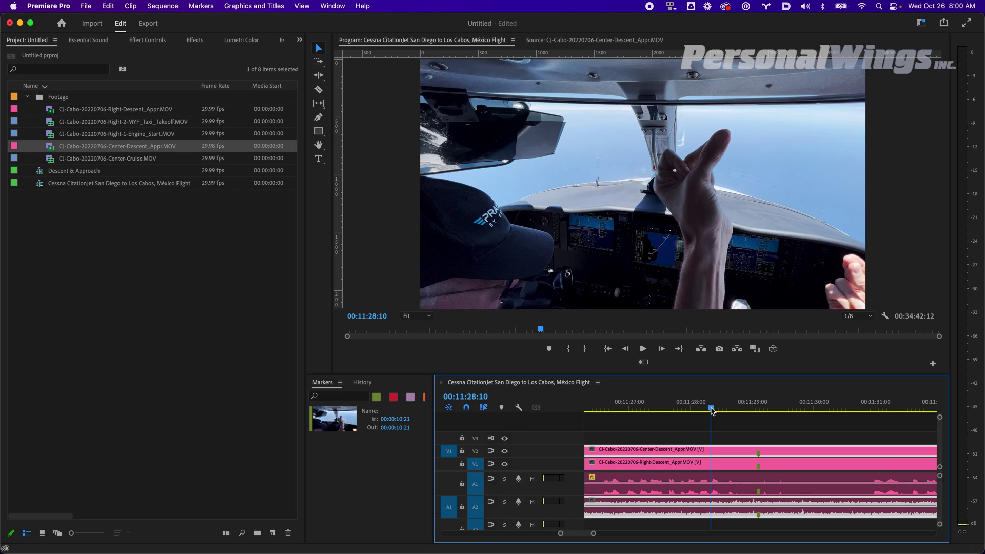
pyautogui.press('space')
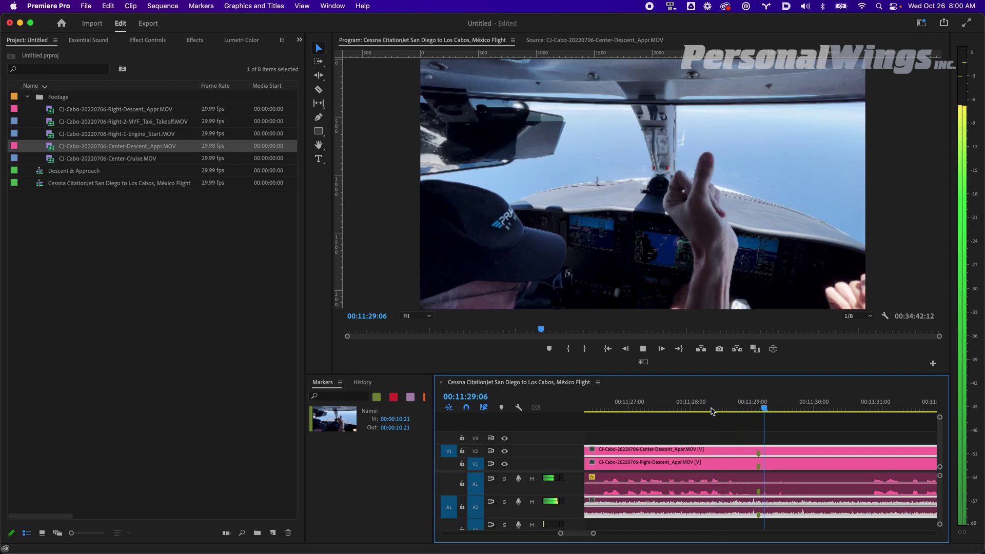
pyautogui.press('space')
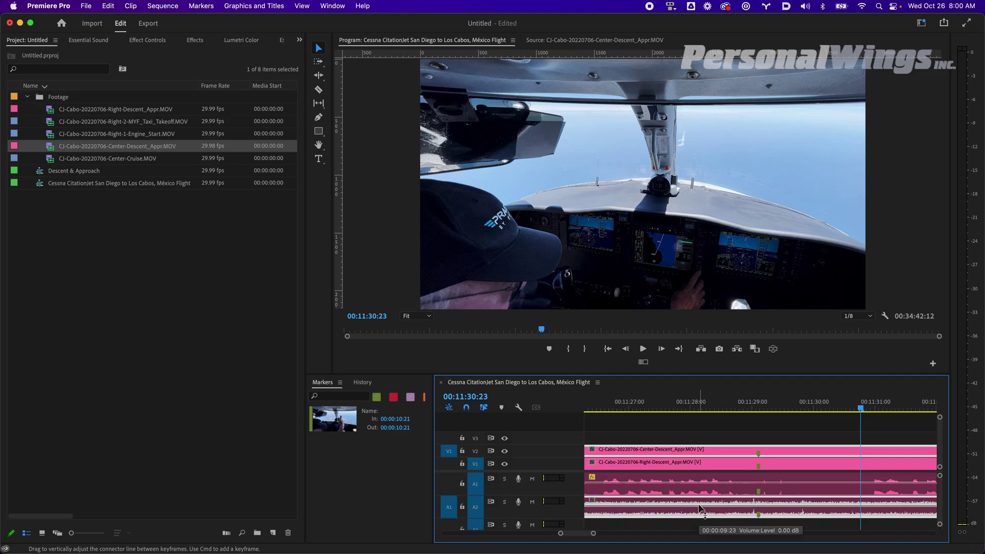
# Step: Silence the A2 clip, unlink Center-Descent's video from its audio, and delete the A2 audio clip
pyautogui.moveTo(700, 508); pyautogui.dragTo(701, 524)
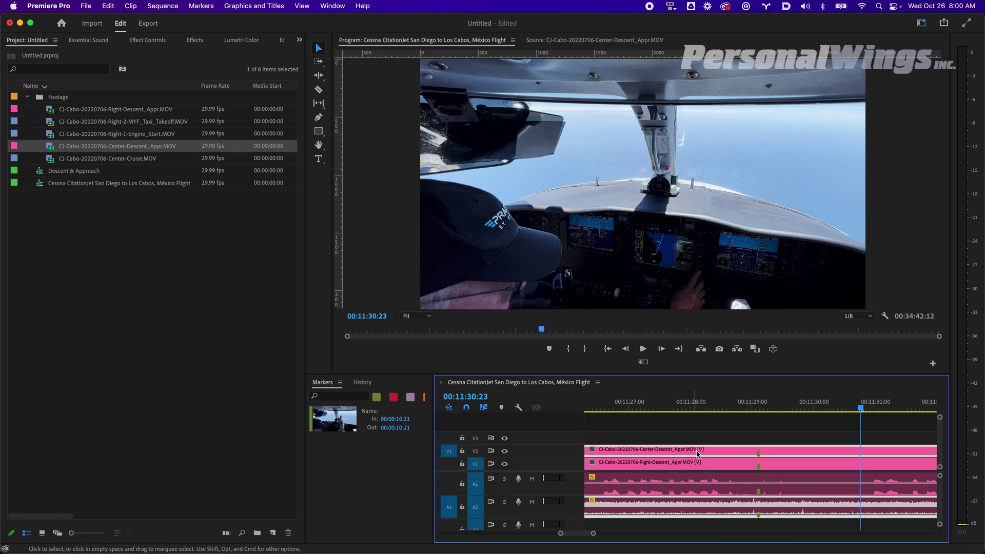
pyautogui.rightClick(717, 447)
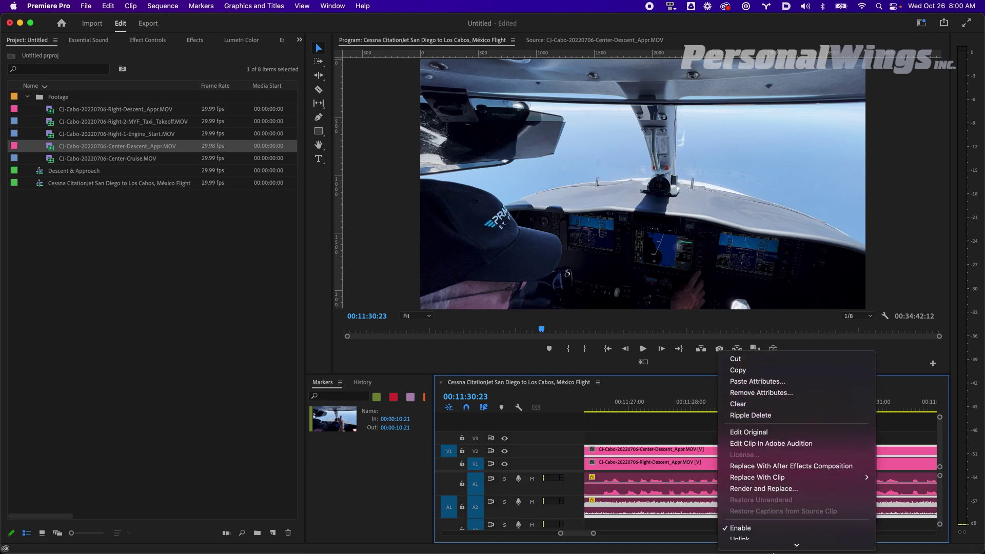
pyautogui.moveTo(773, 549)
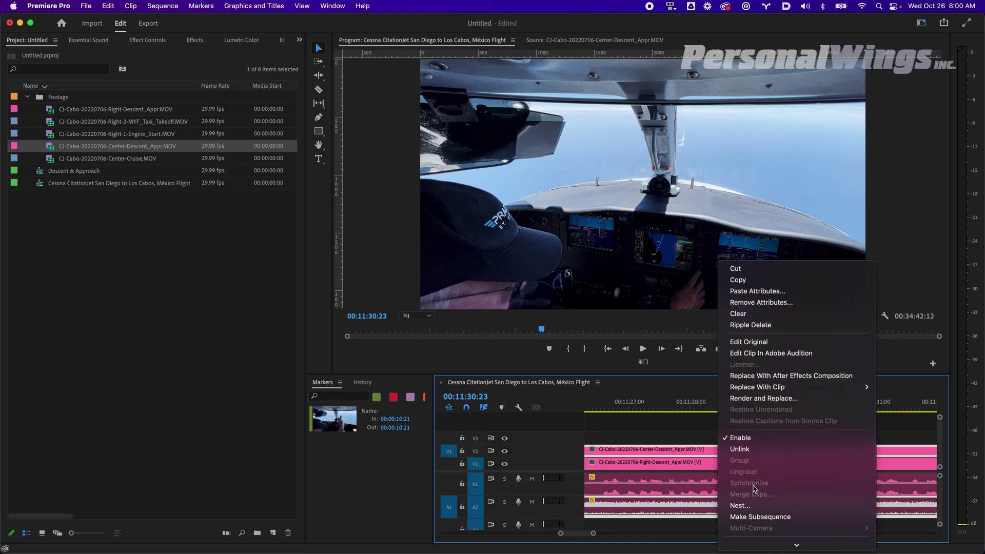
pyautogui.click(745, 450)
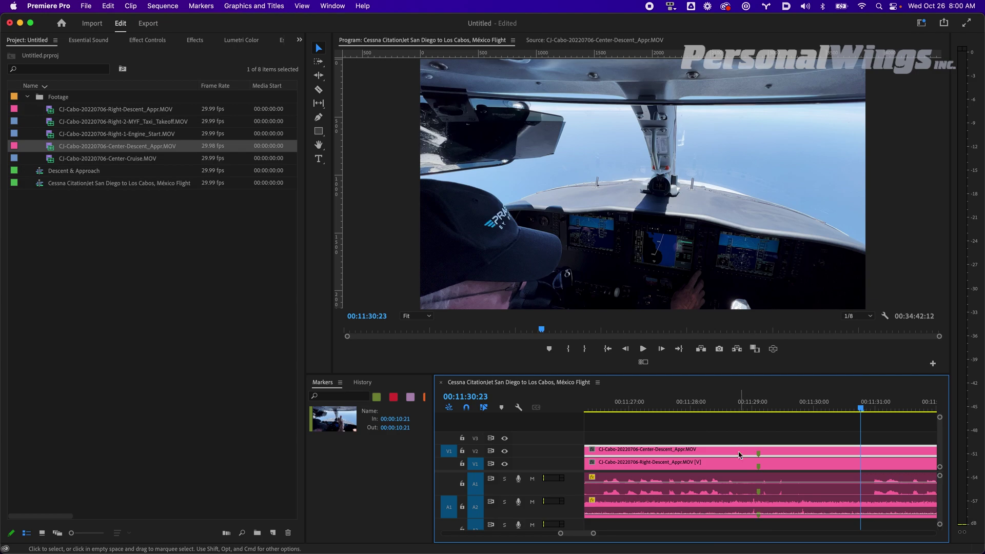
pyautogui.click(735, 511)
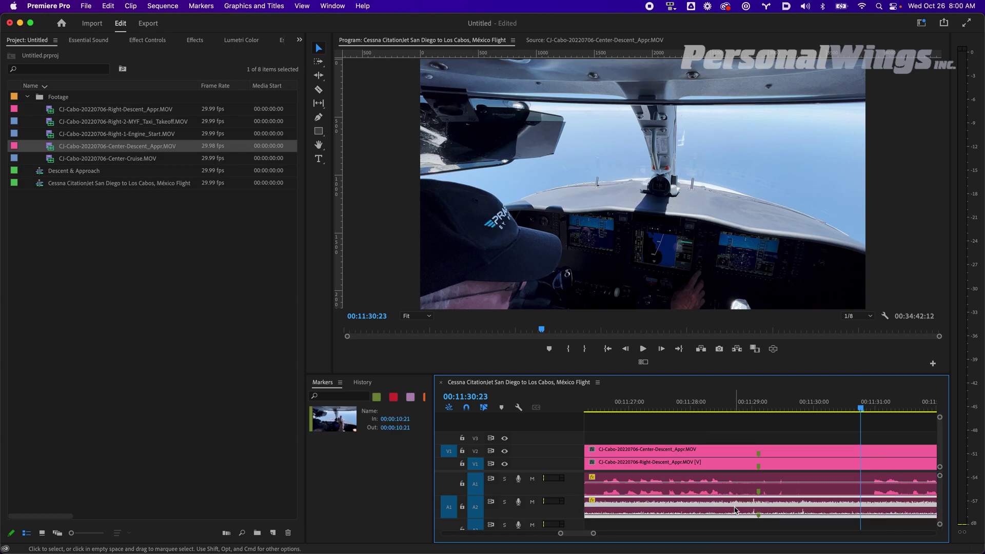
pyautogui.press('Delete')
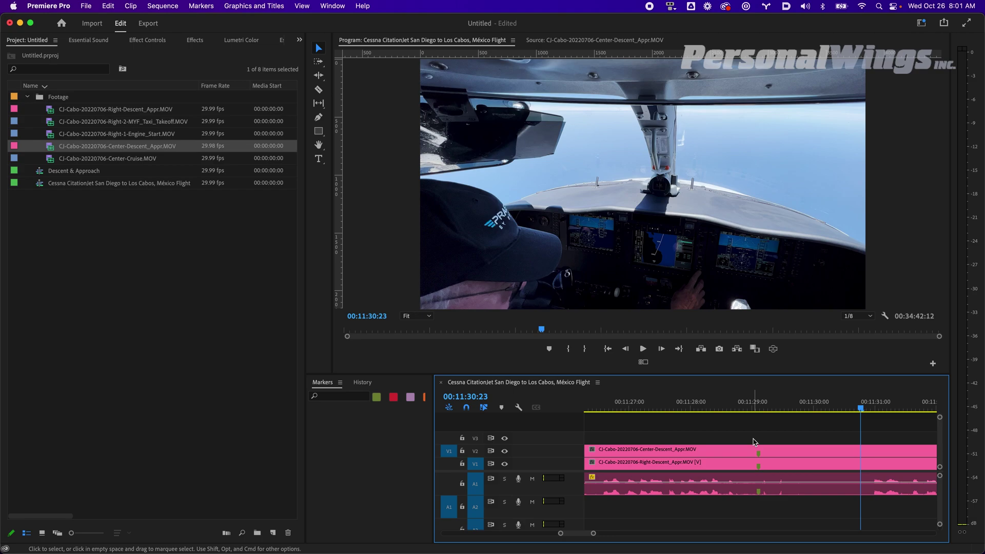
# Step: Marquee-select both stacked descent clips and nest them as a sequence named 'Descent & Approach'
pyautogui.moveTo(753, 439); pyautogui.dragTo(734, 459)
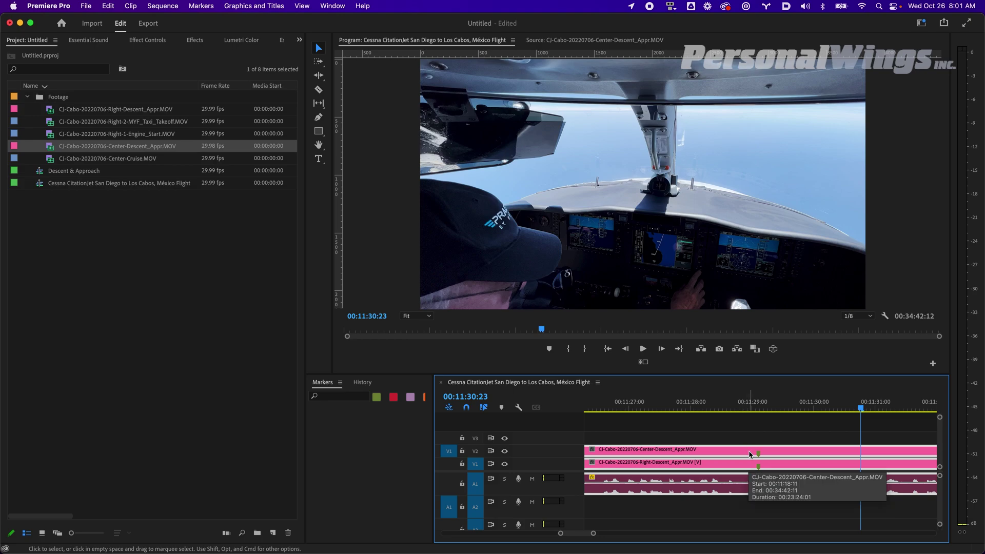
pyautogui.rightClick(750, 454)
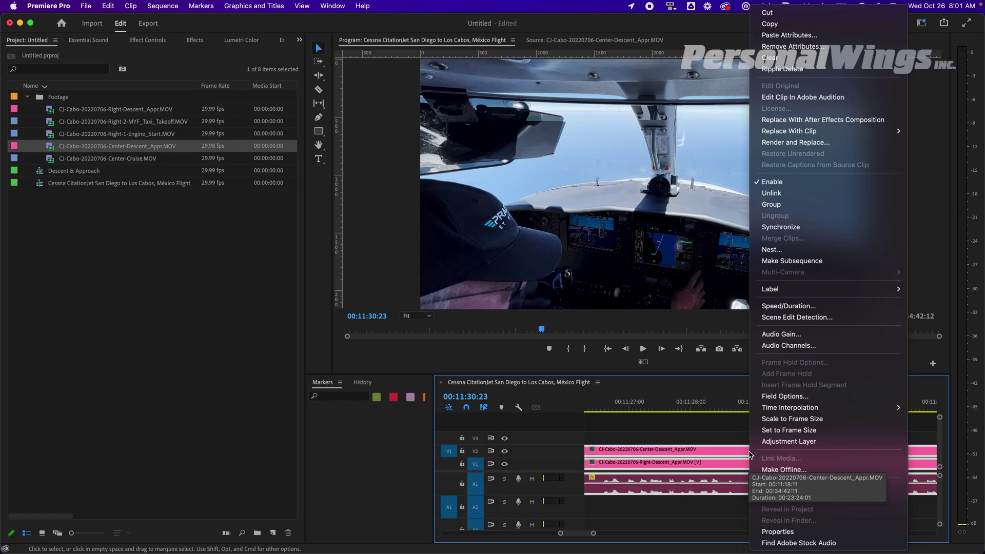
pyautogui.press('m')
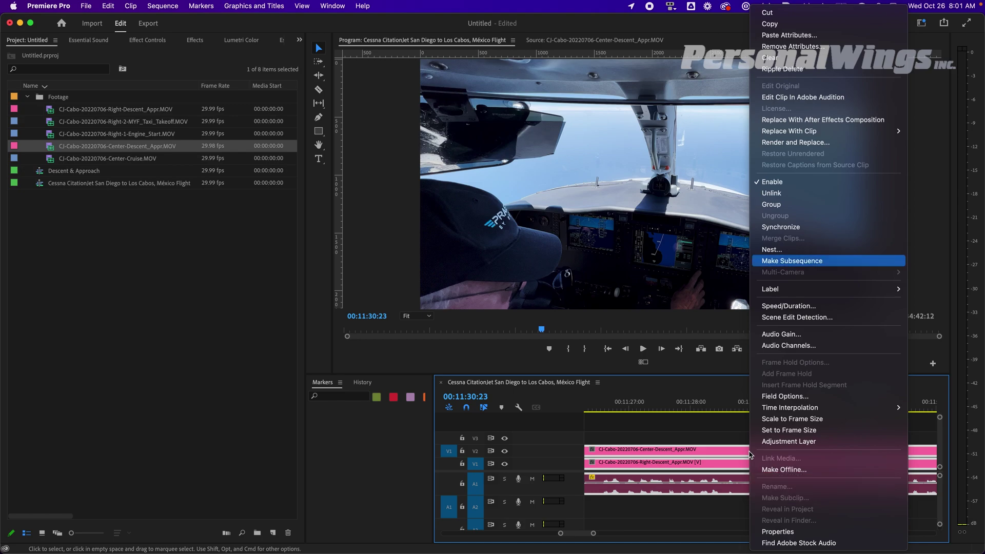
pyautogui.press('Down')
pyautogui.press('Up')
pyautogui.press('Down')
pyautogui.press('Up')
pyautogui.press('Up')
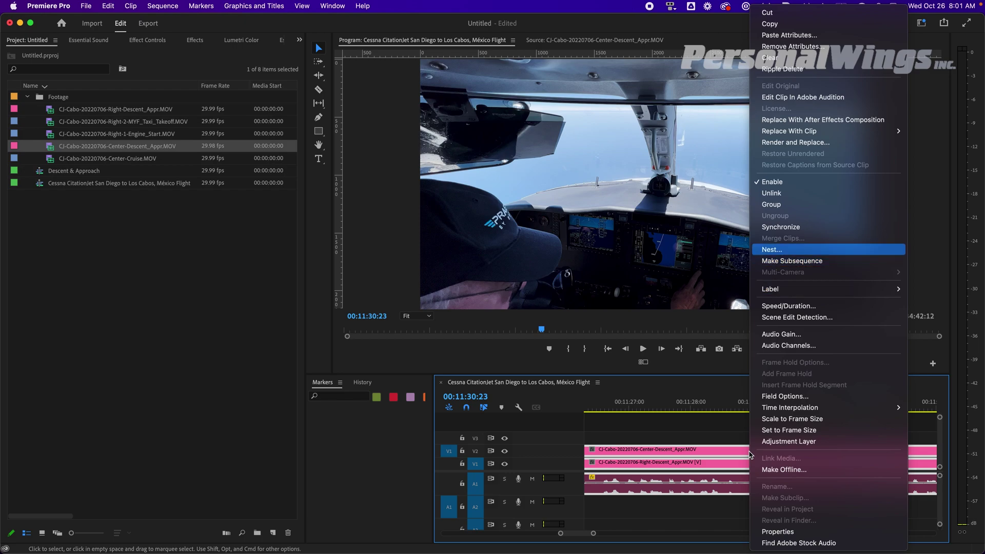
pyautogui.press('Return')
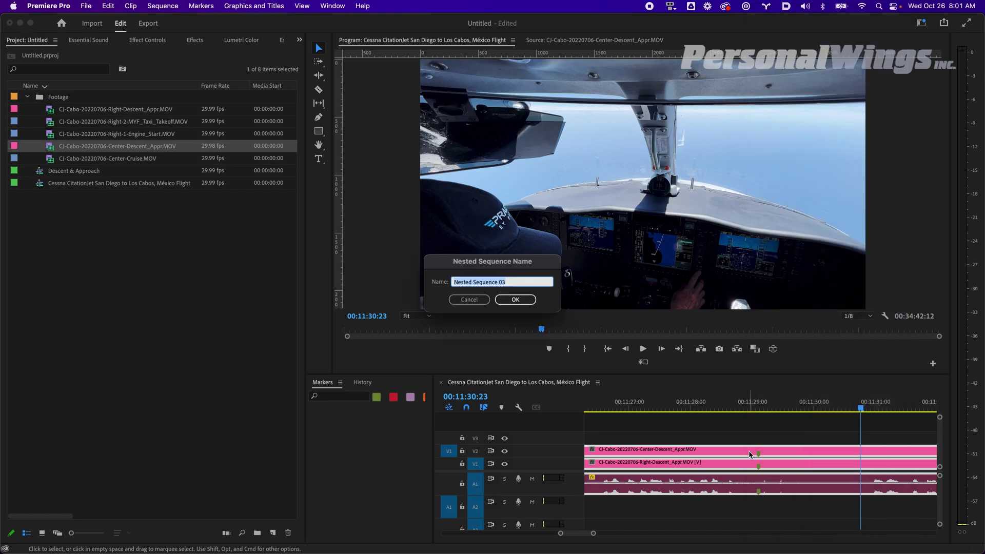
pyautogui.write('De')
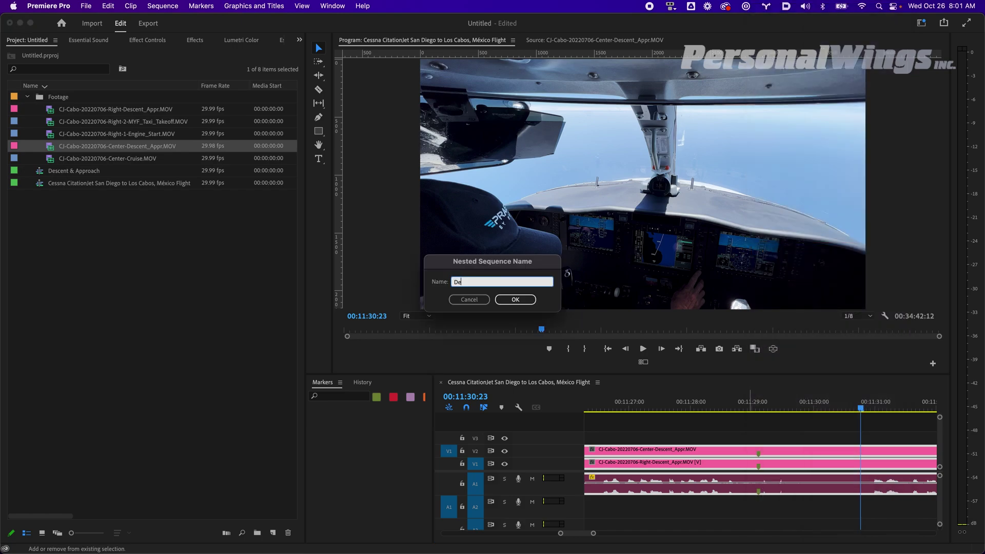
pyautogui.write('scent & Approach')
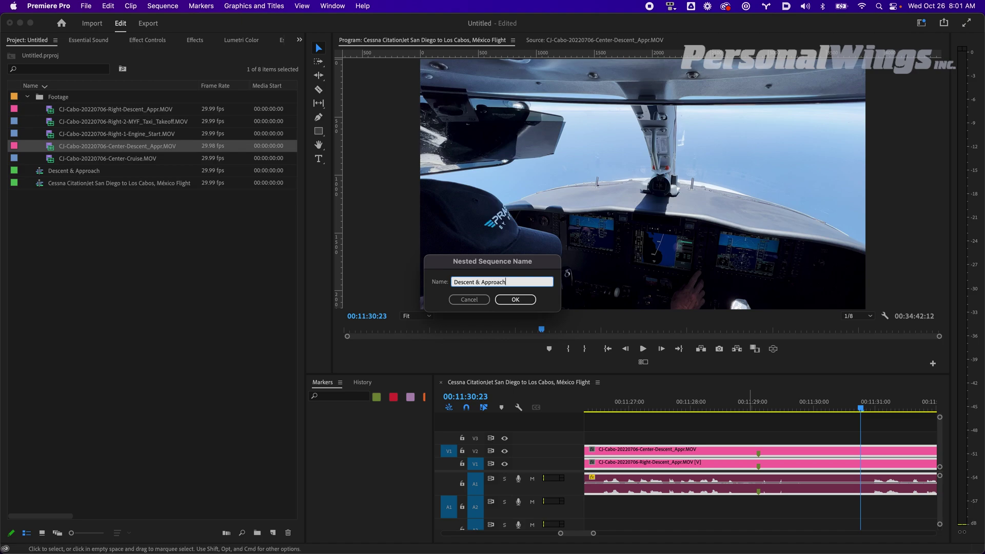
pyautogui.press('Return')
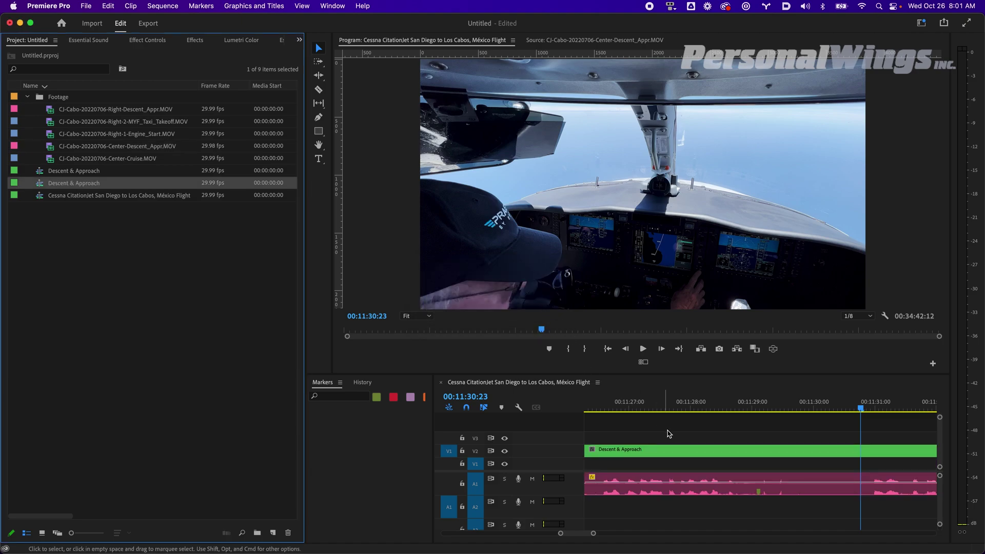
# Step: Move the Descent & Approach nested clip down to V1, then undo both the move and the nest
pyautogui.click(694, 450)
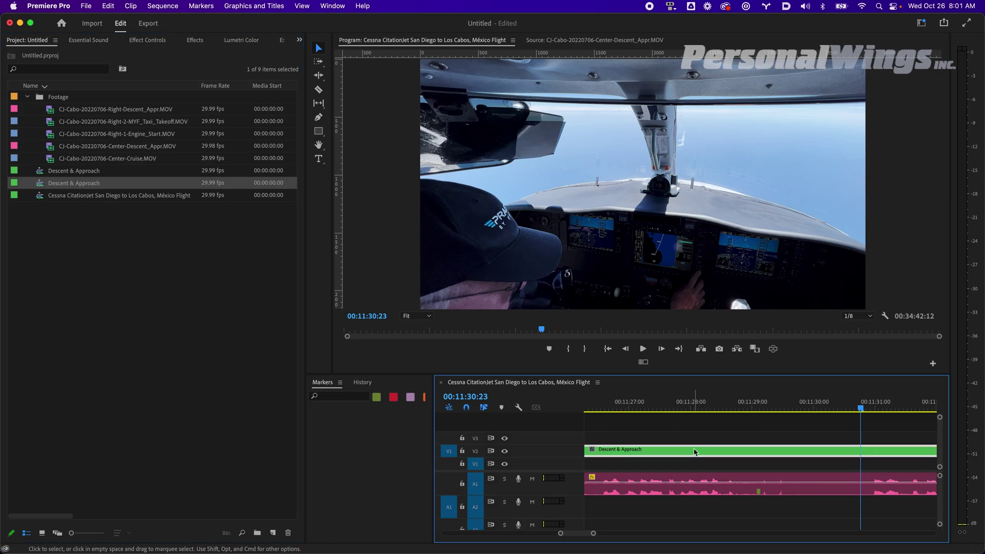
pyautogui.moveTo(694, 450); pyautogui.dragTo(694, 459)
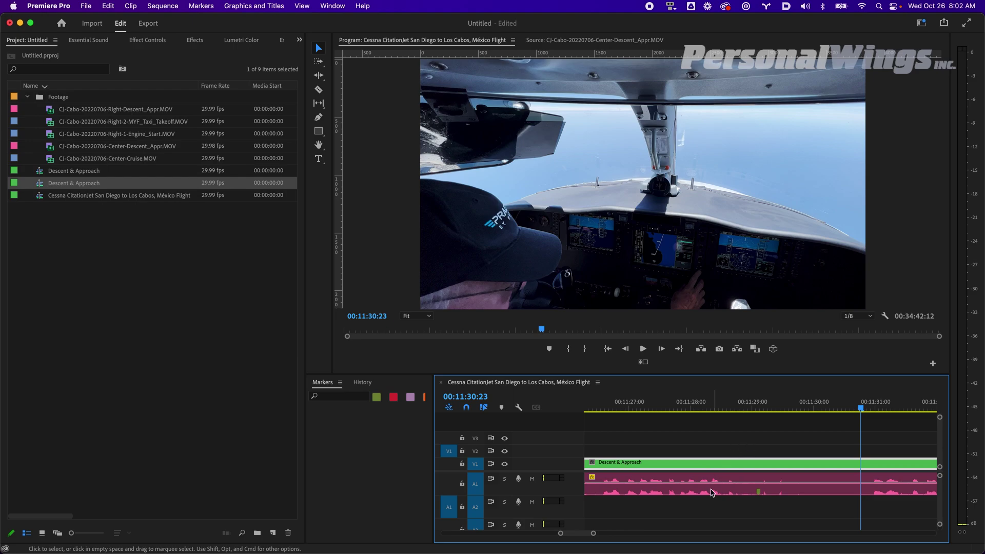
pyautogui.scroll(-5, 593, 530)
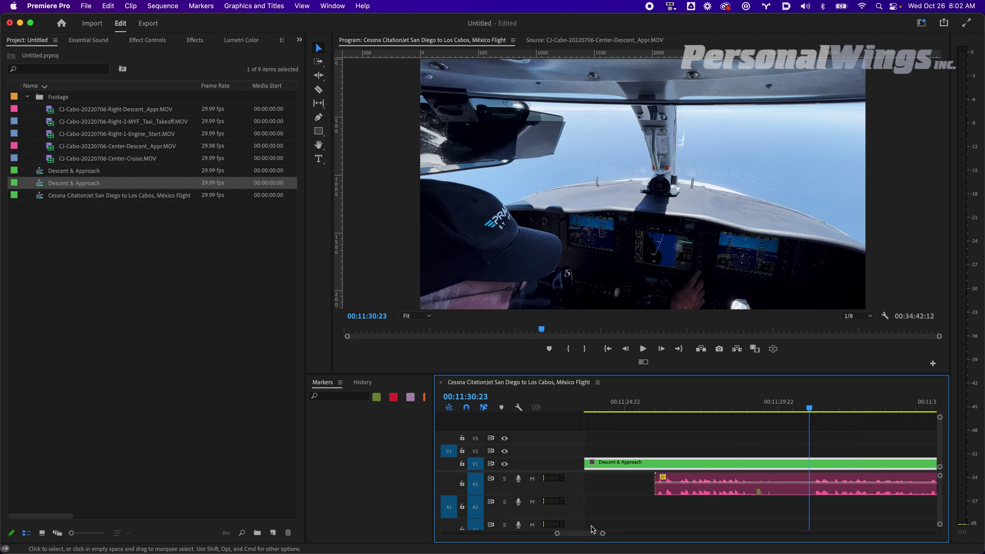
pyautogui.hscroll(2, 593, 530)
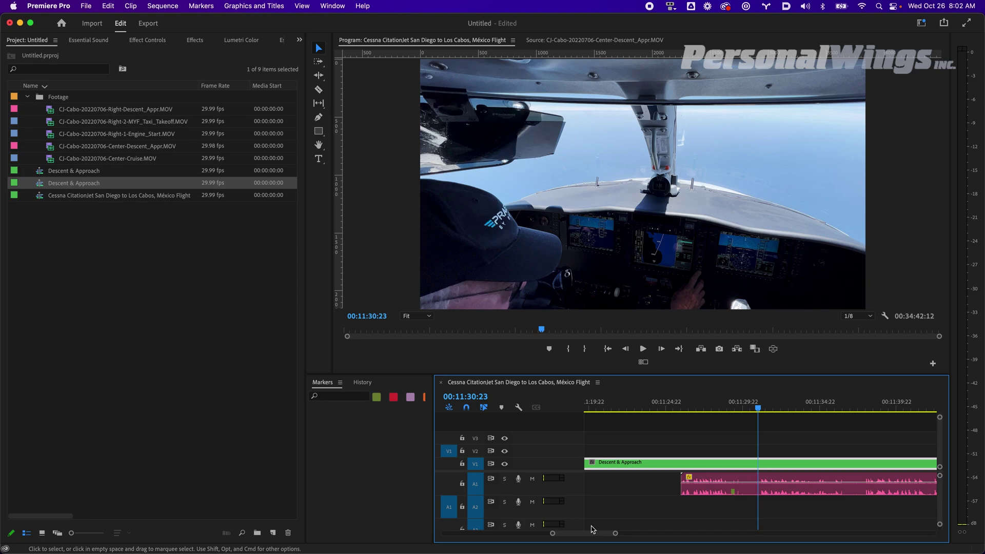
pyautogui.hotkey('alt', 'Up')
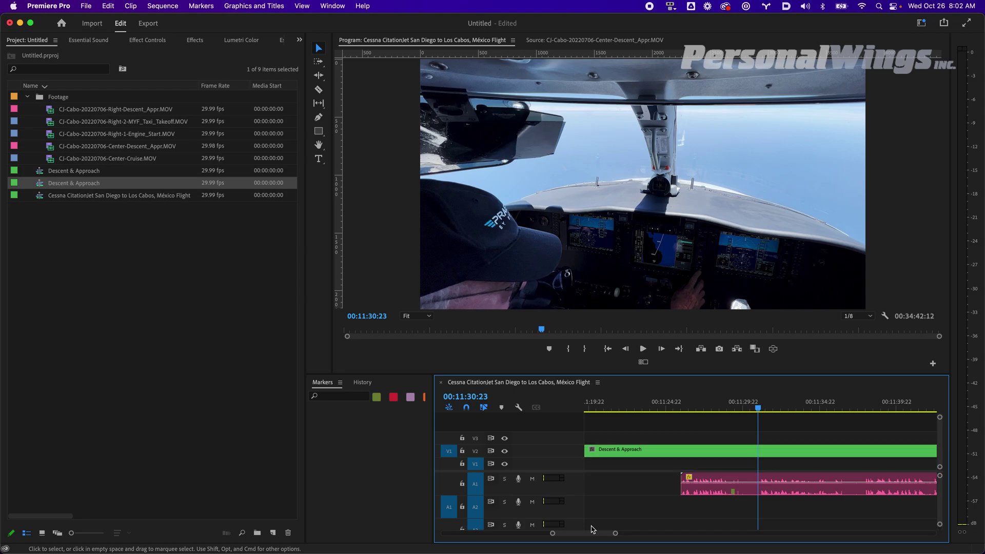
pyautogui.press('super+z')
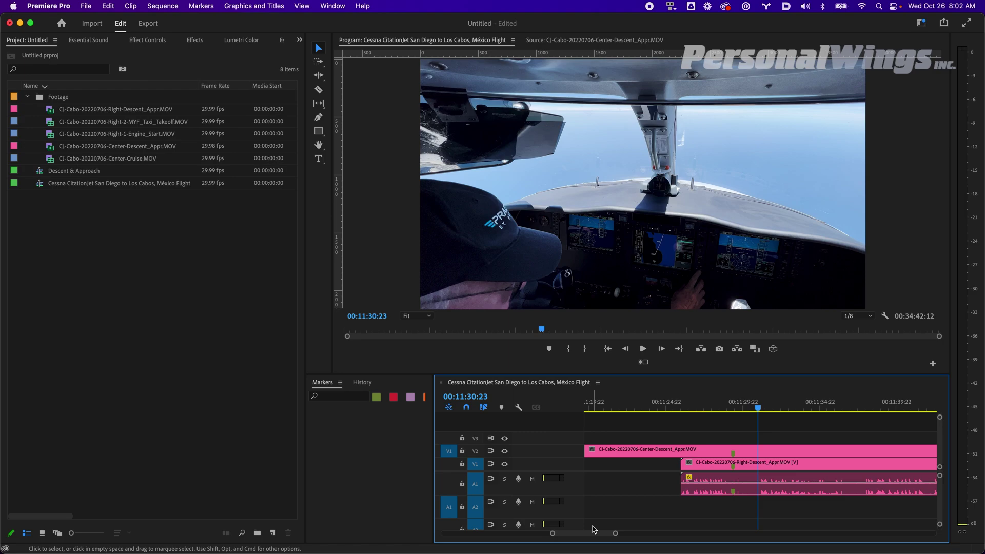
# Step: Mark the gap between the Center-Cruise end and the Right-Descent start, and extract it
pyautogui.press('-')
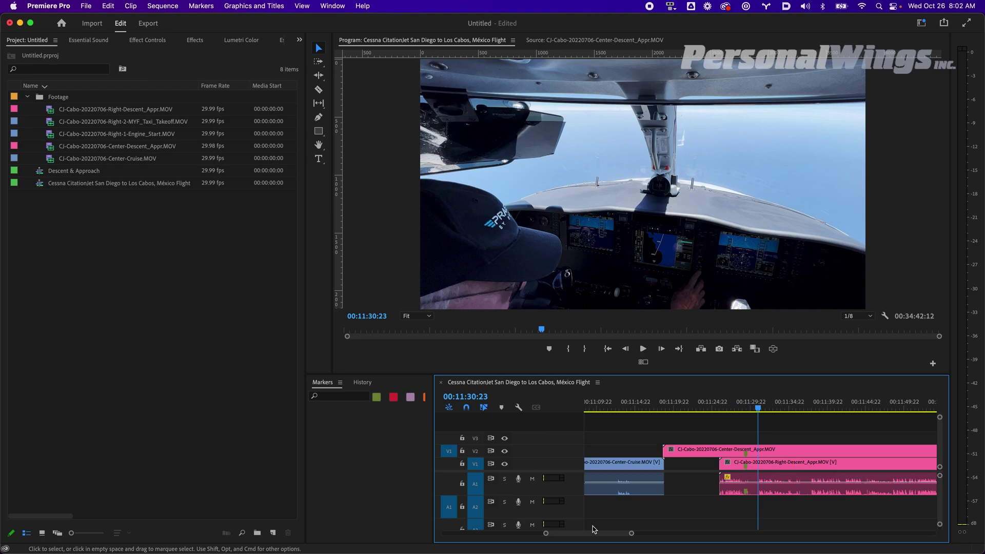
pyautogui.click(720, 404)
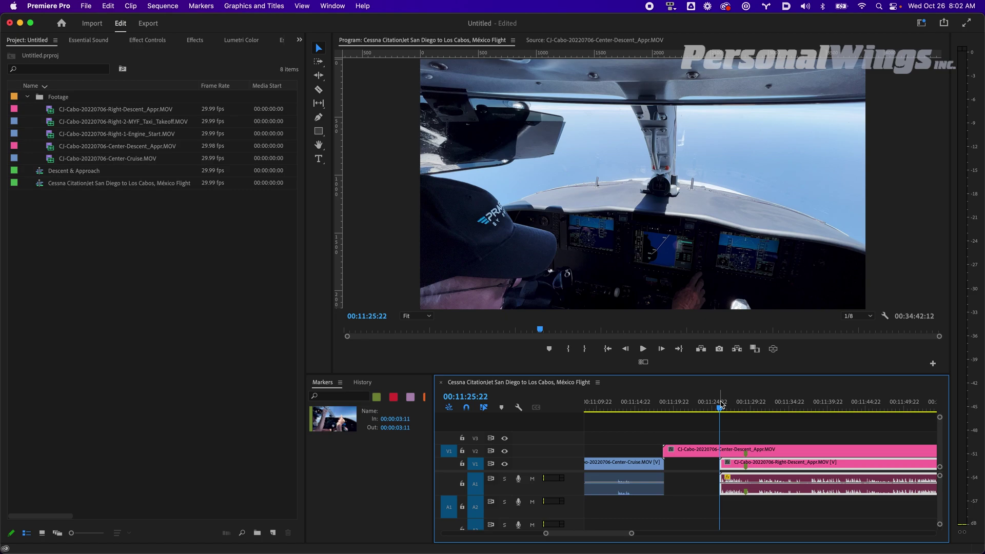
pyautogui.press('o')
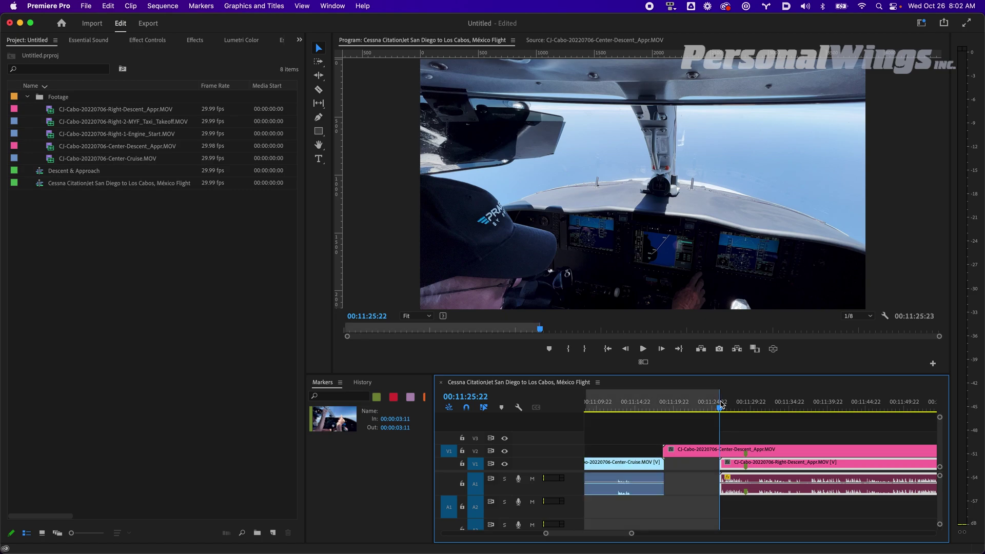
pyautogui.press('Up')
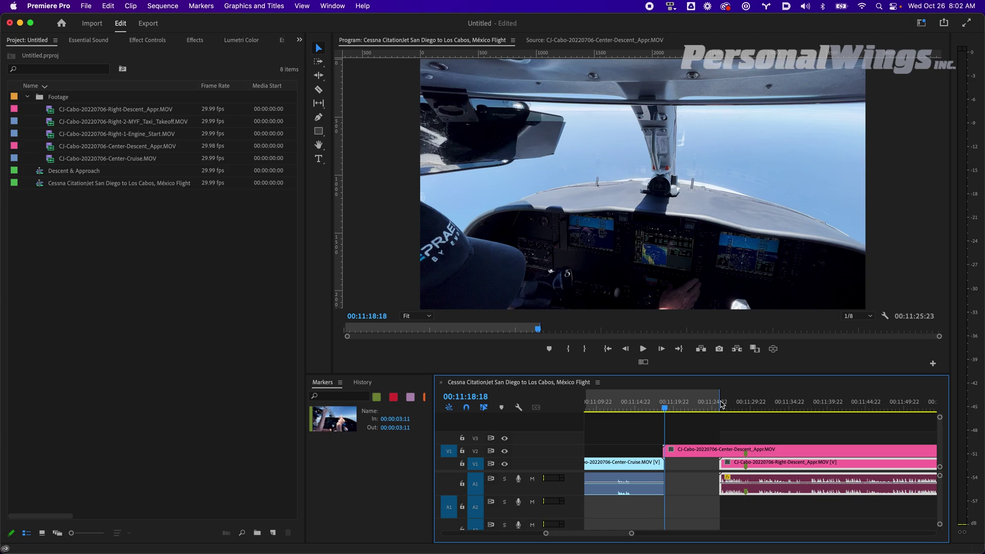
pyautogui.press('i')
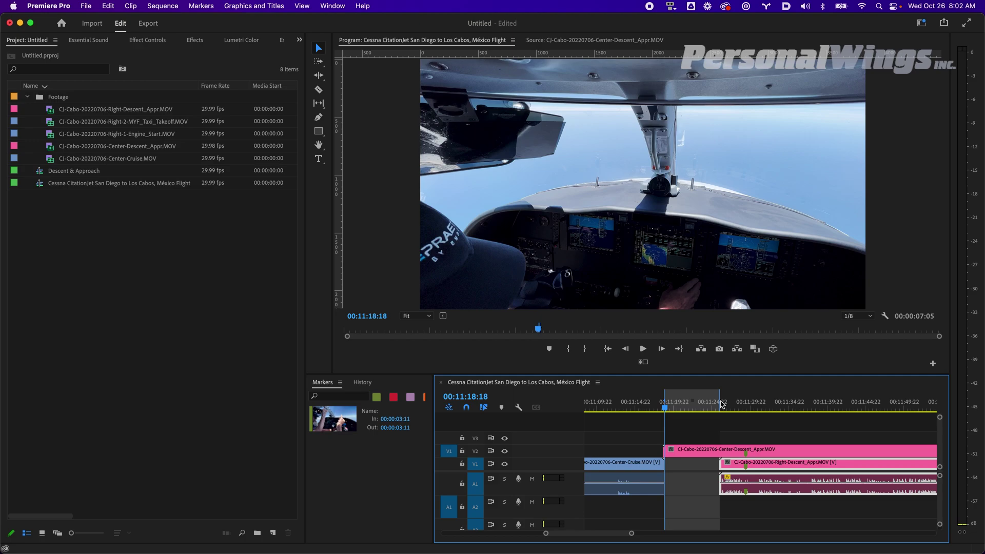
pyautogui.press('Delete')
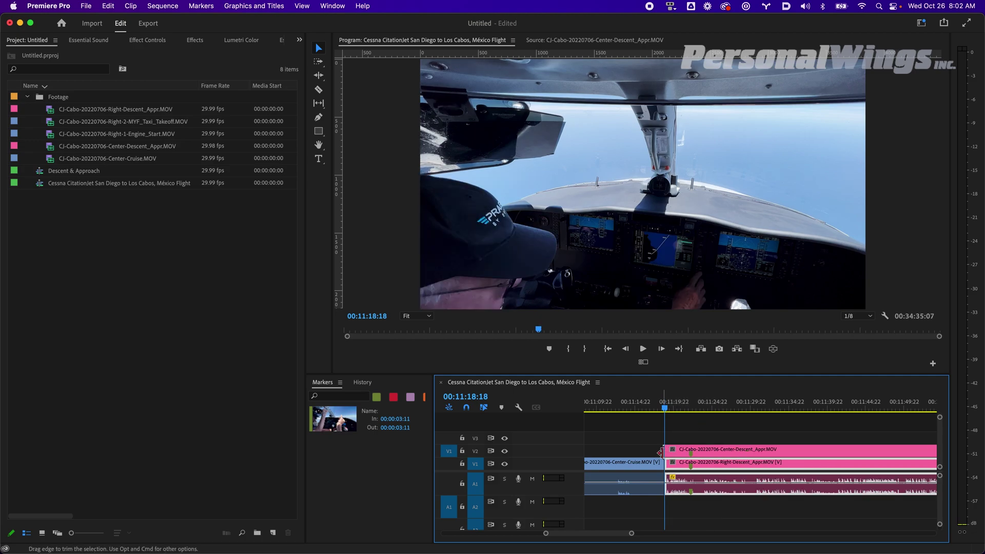
# Step: Select the leftover V2 sliver, then marquee-select both descent clips with their audio
pyautogui.press('=')
pyautogui.press('=')
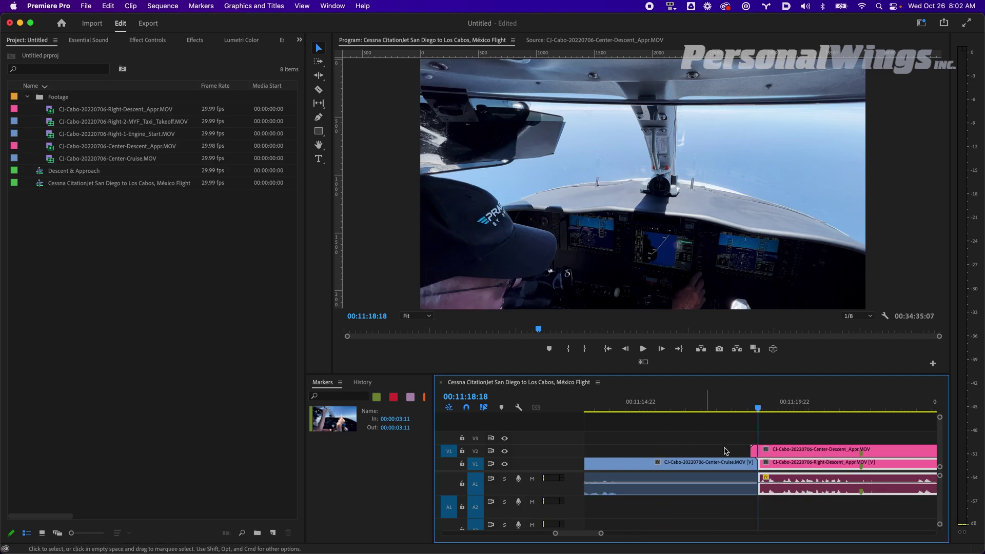
pyautogui.click(755, 454)
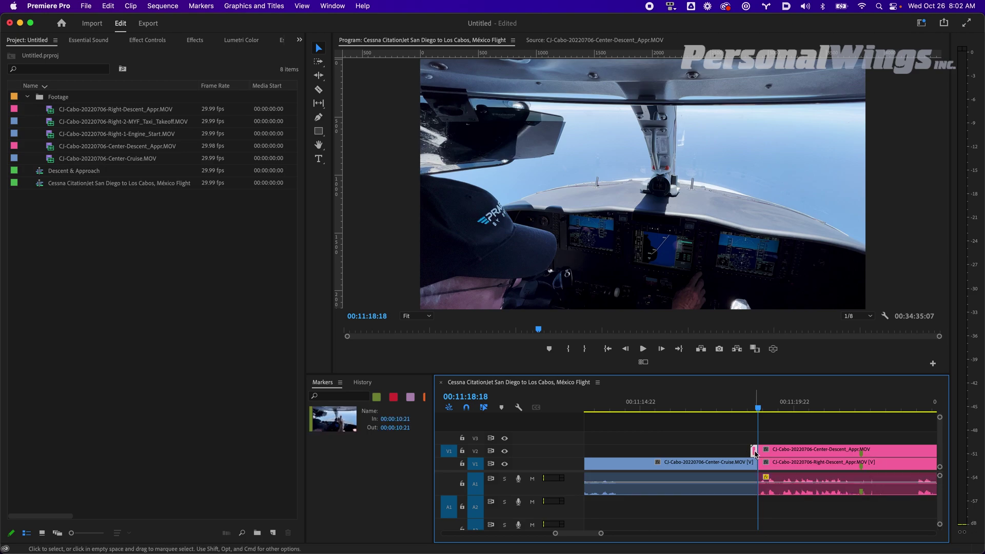
pyautogui.moveTo(772, 436); pyautogui.dragTo(792, 503)
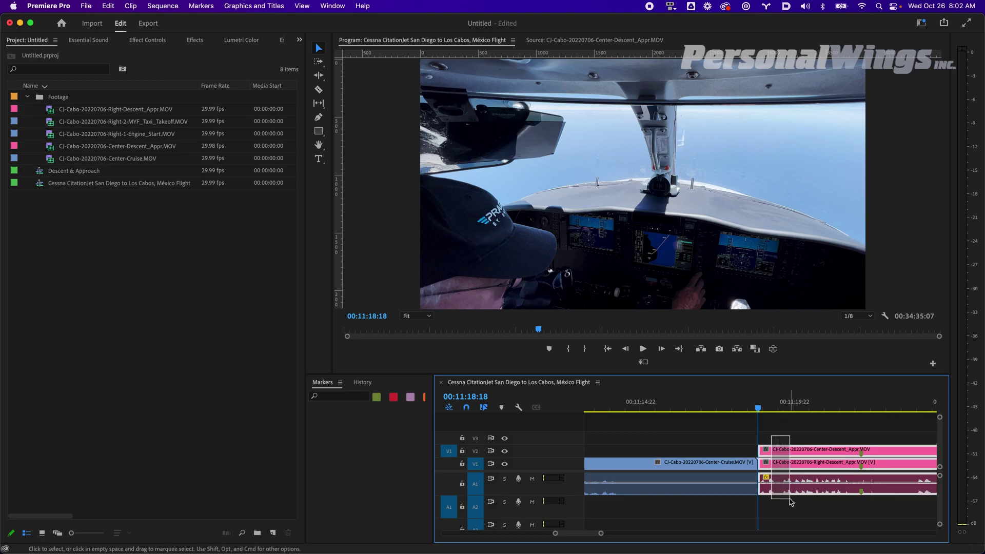
# Step: Nest the selected descent clips into a sequence named 'Descent & Approach' after Center-Cruise
pyautogui.rightClick(813, 466)
pyautogui.press('Return')
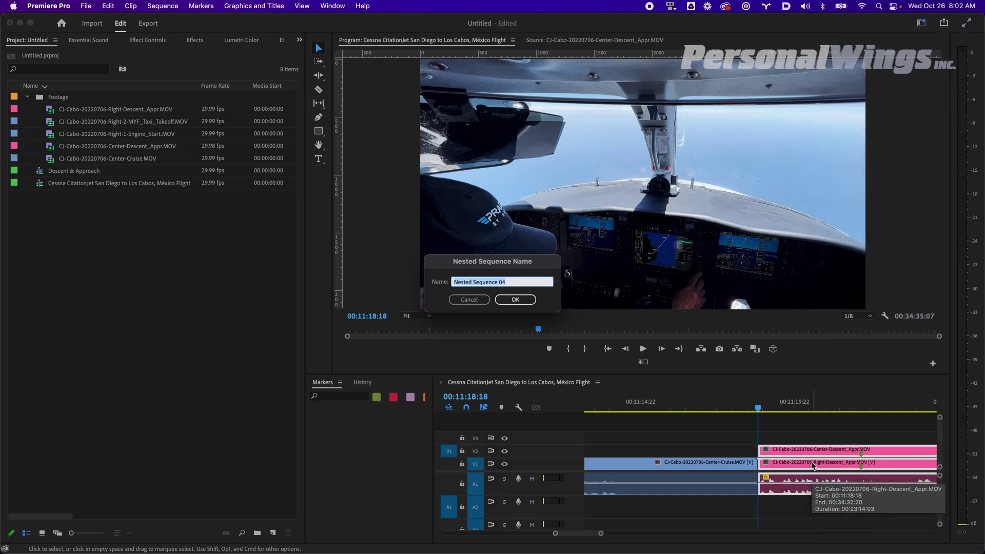
pyautogui.write('Dew')
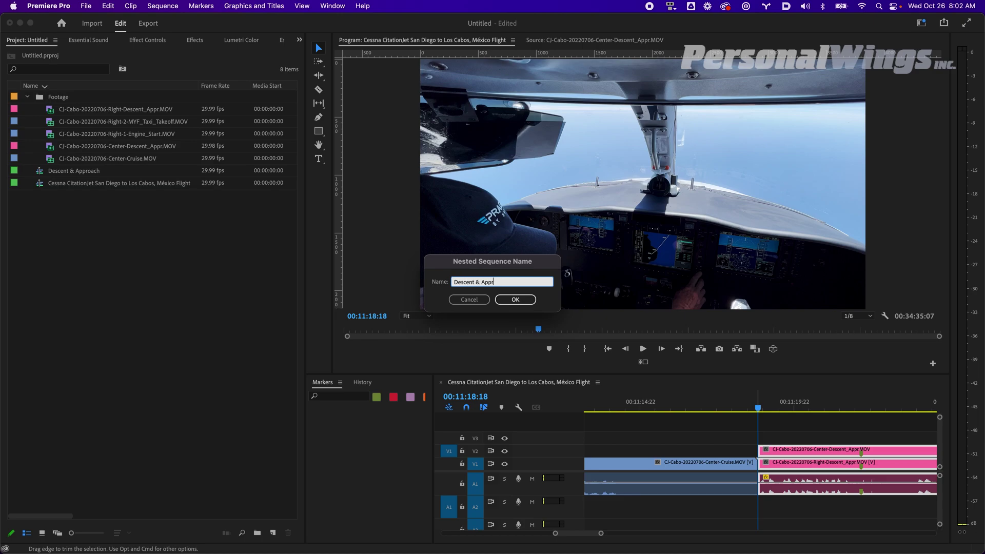
pyautogui.write('cent & Approach')
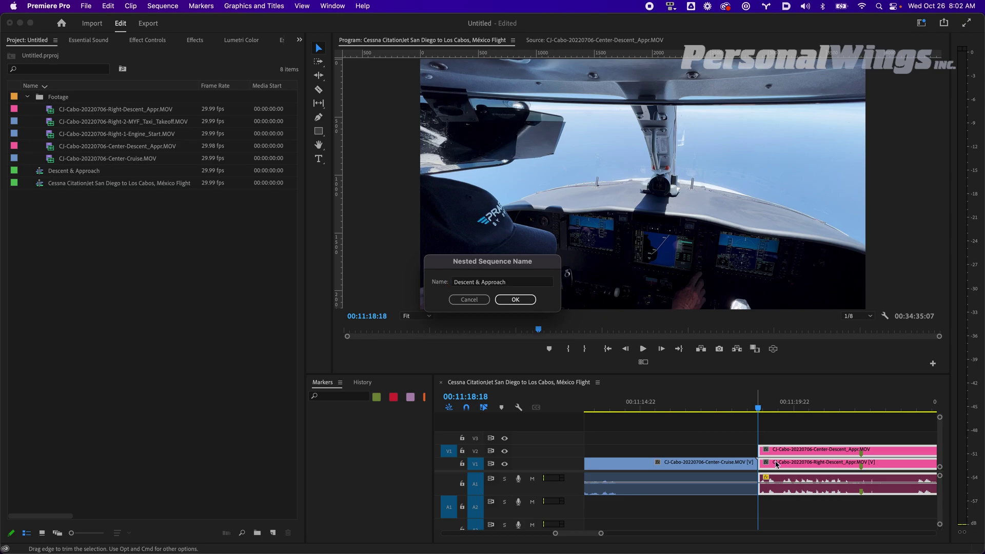
pyautogui.press('Return')
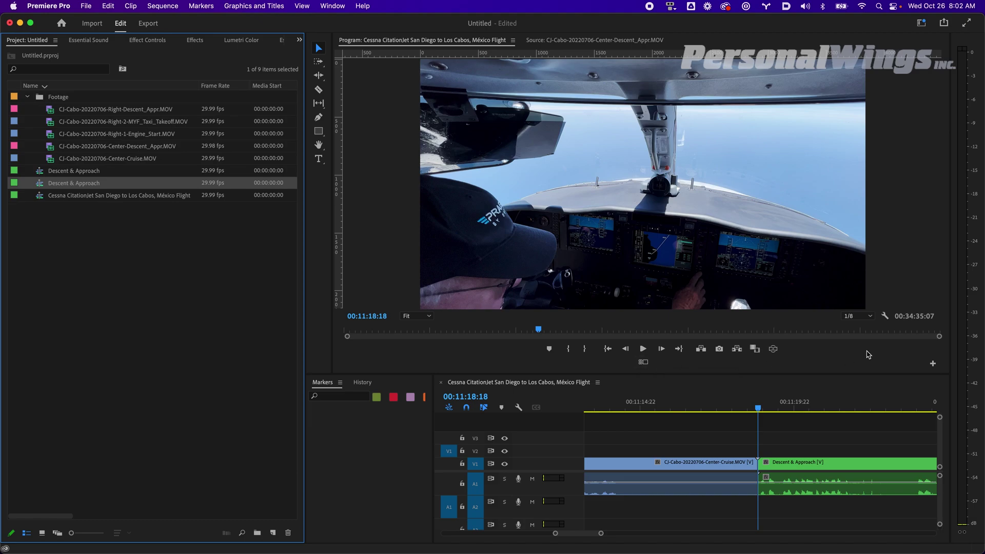
# Step: Add the Toggle Multi-Camera View button to the Program monitor's button bar via the Button Editor
pyautogui.click(931, 364)
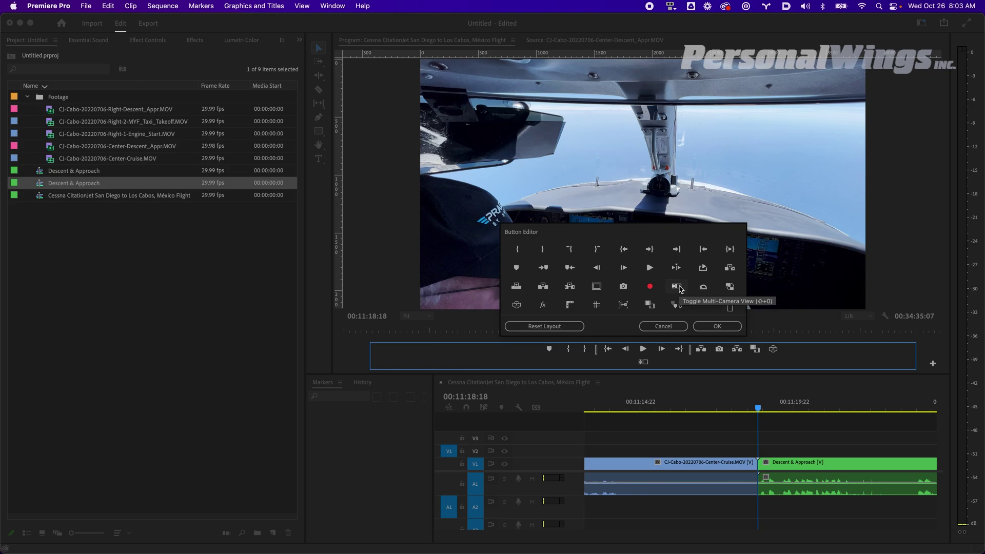
pyautogui.moveTo(677, 286); pyautogui.dragTo(792, 349)
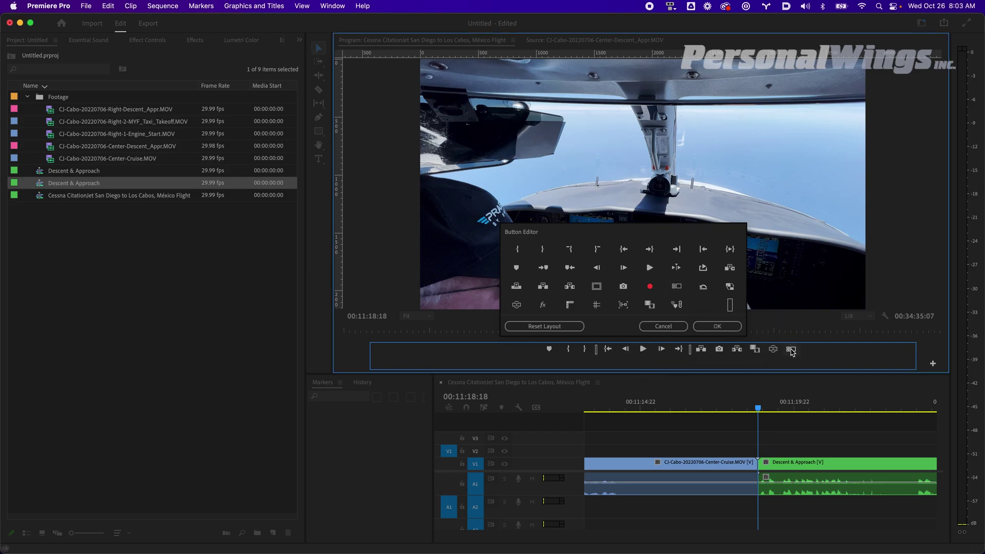
pyautogui.click(728, 330)
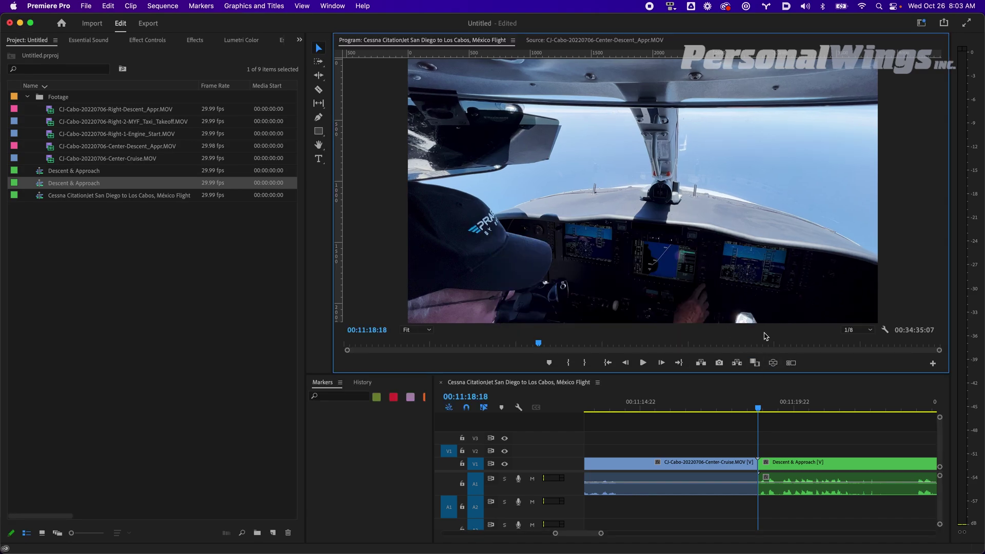
# Step: Switch the Program monitor to multi-camera view and enable Multi-Camera on the Descent & Approach clip
pyautogui.click(791, 363)
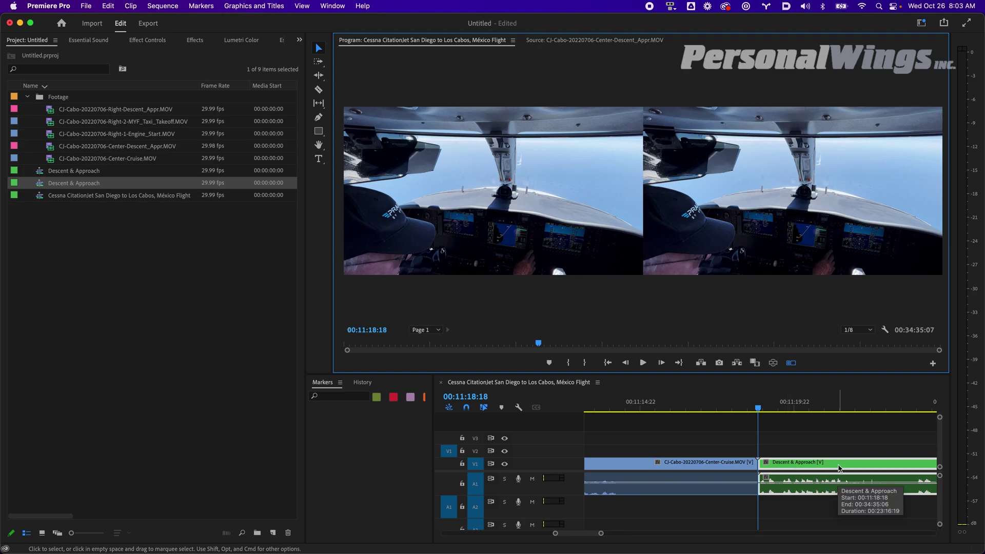
pyautogui.rightClick(840, 468)
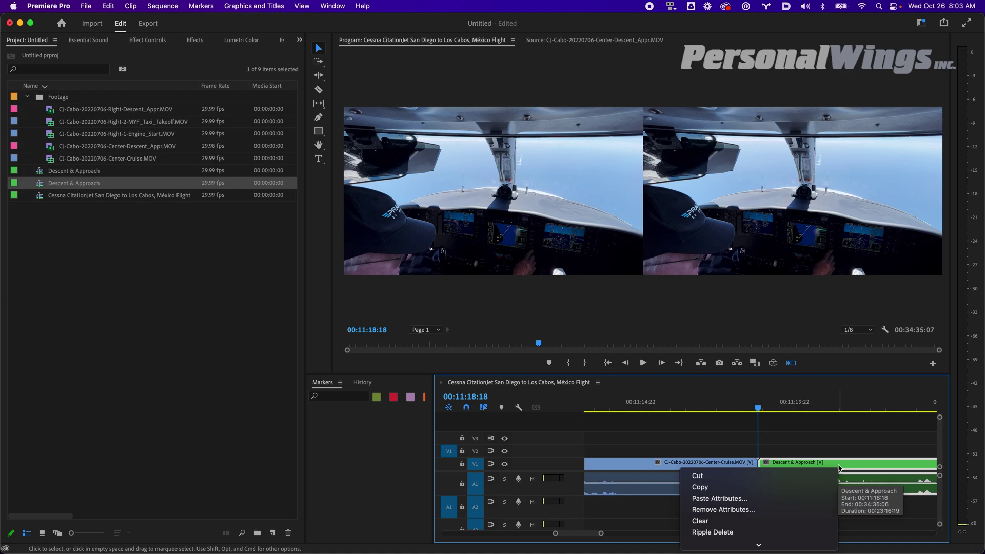
pyautogui.press('Down')
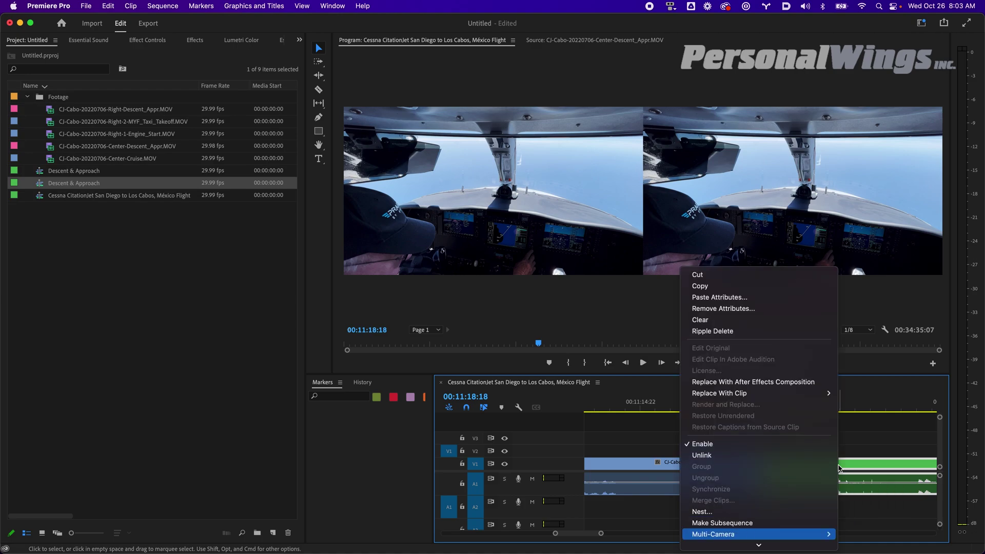
pyautogui.press('Right')
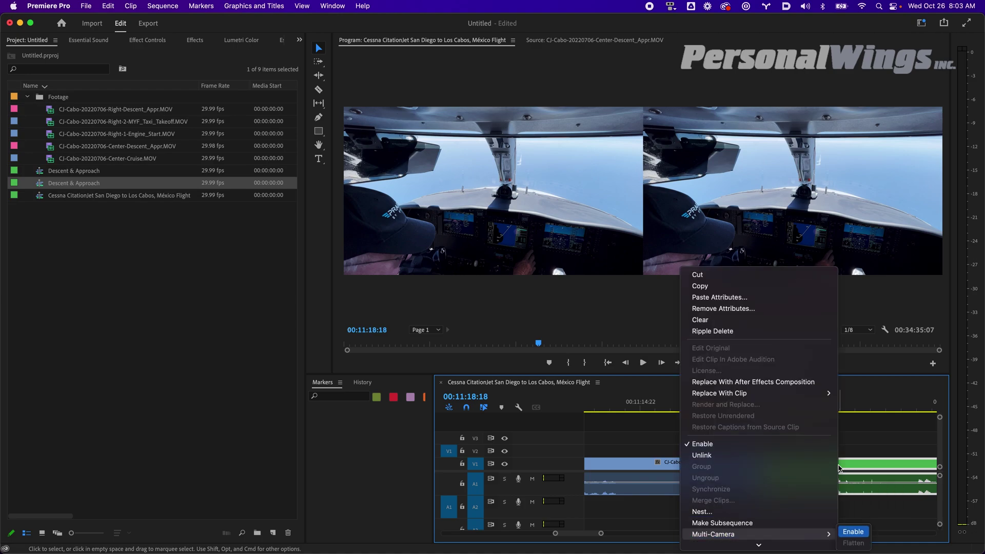
pyautogui.press('Return')
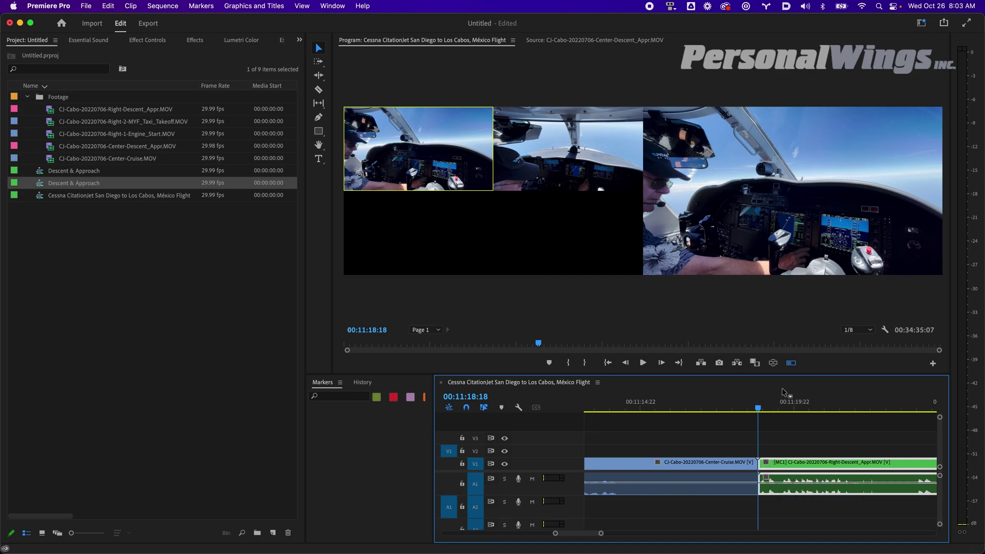
# Step: Briefly play the sequence, then set and clear an in point at the playhead
pyautogui.press('space')
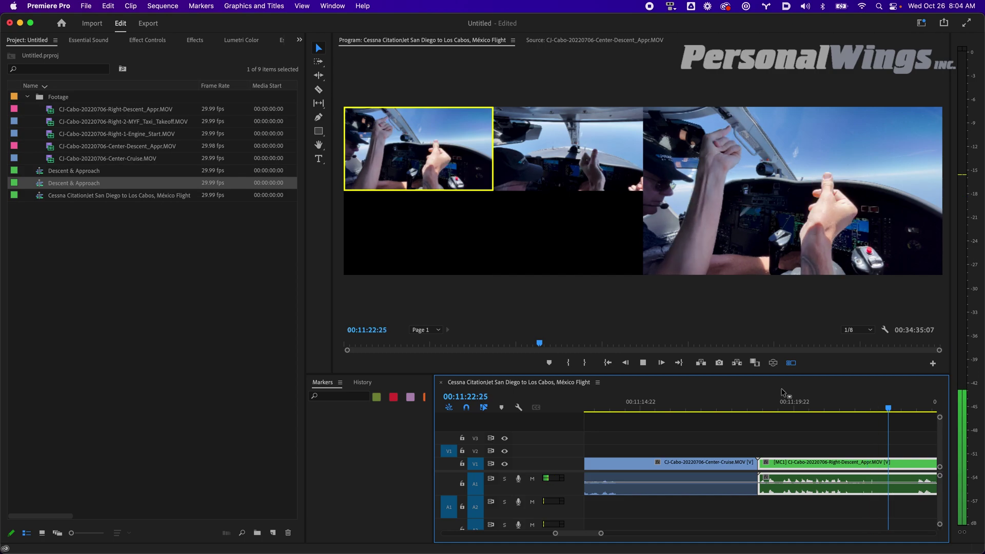
pyautogui.press('space')
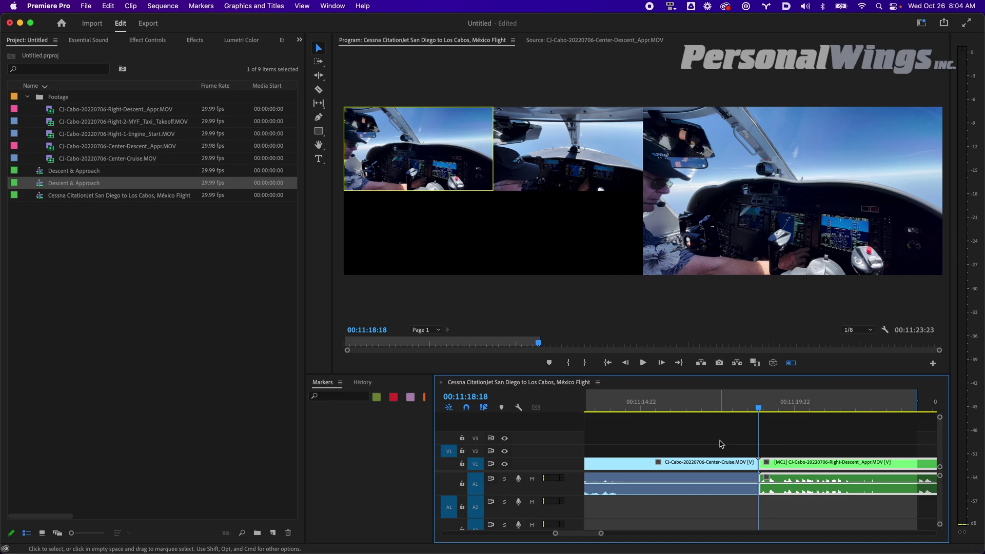
pyautogui.press('i')
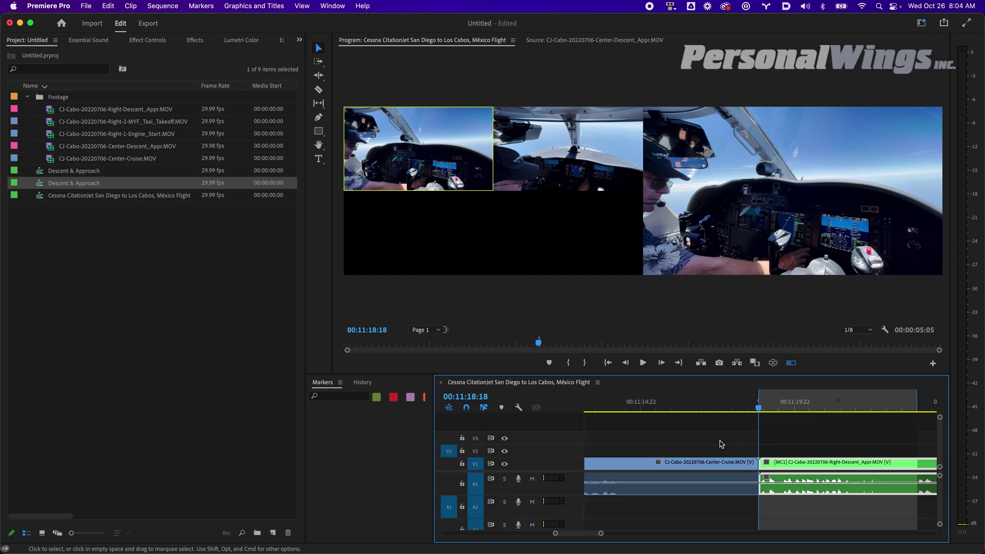
pyautogui.hotkey('alt', 'i')
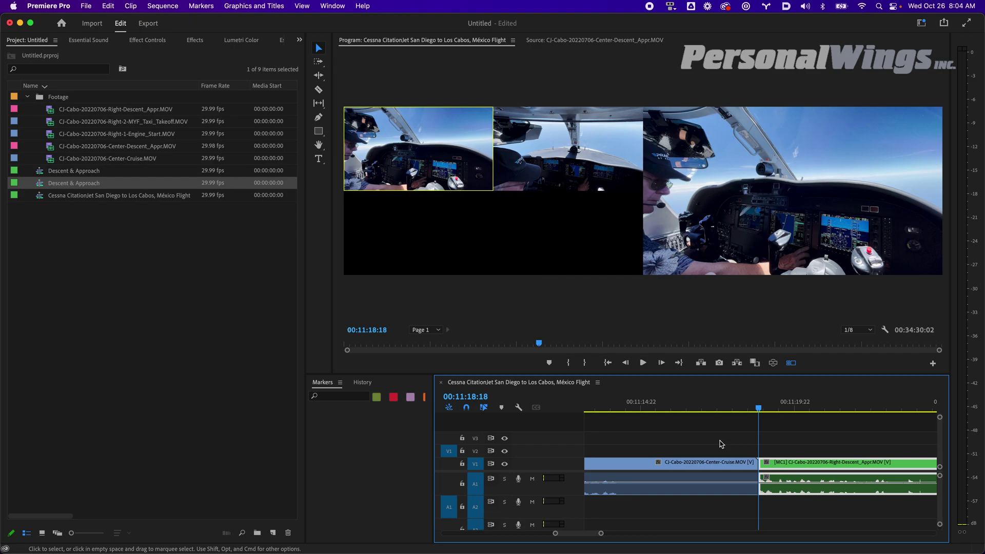
# Step: During playback, cut live to angle 2, back to 1, to 2, and back to 1
pyautogui.press('space')
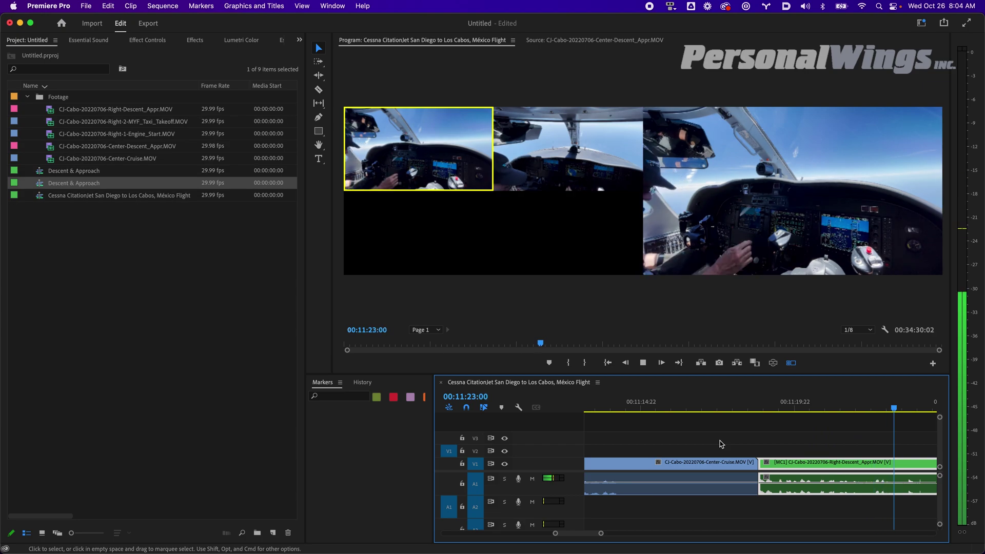
pyautogui.press('2')
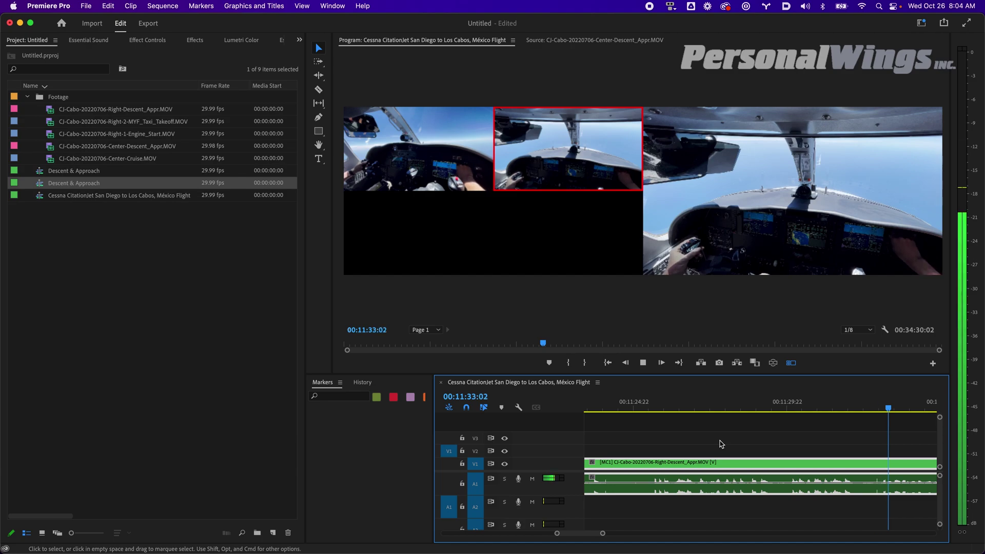
pyautogui.press('1')
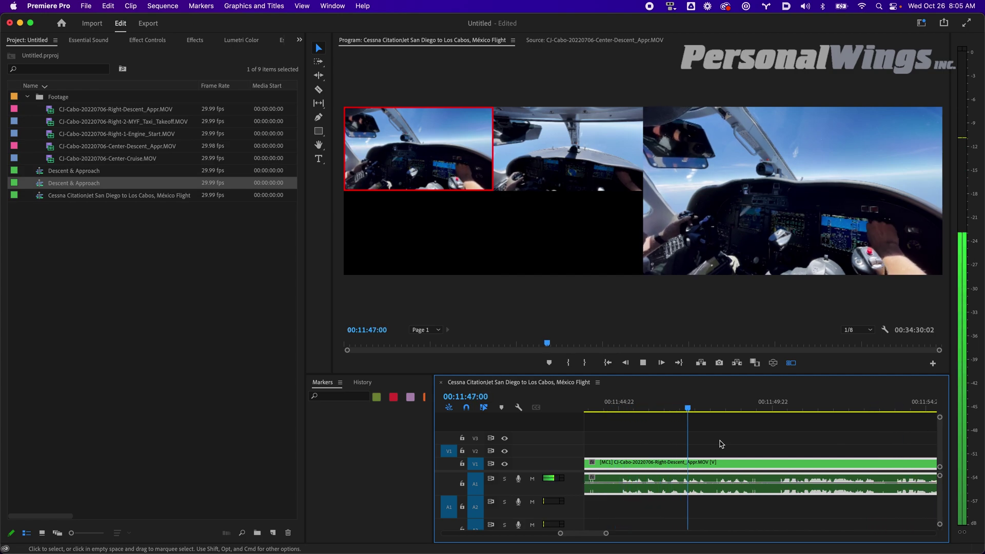
pyautogui.press('2')
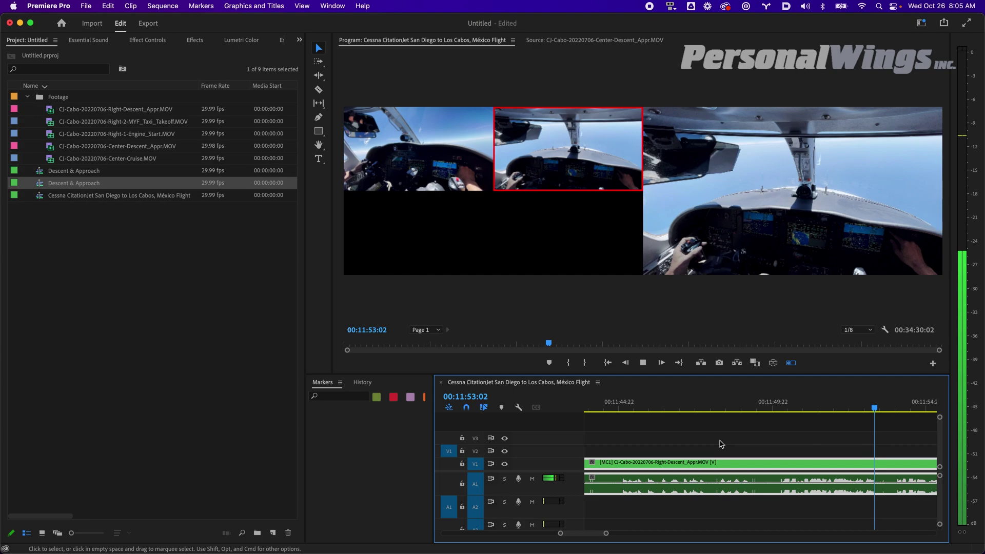
pyautogui.press('1')
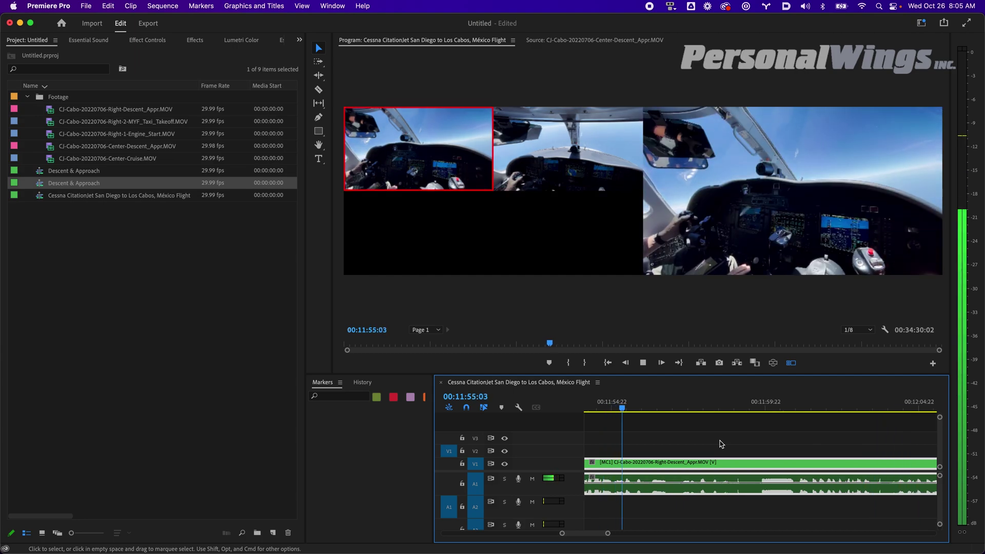
pyautogui.press('space')
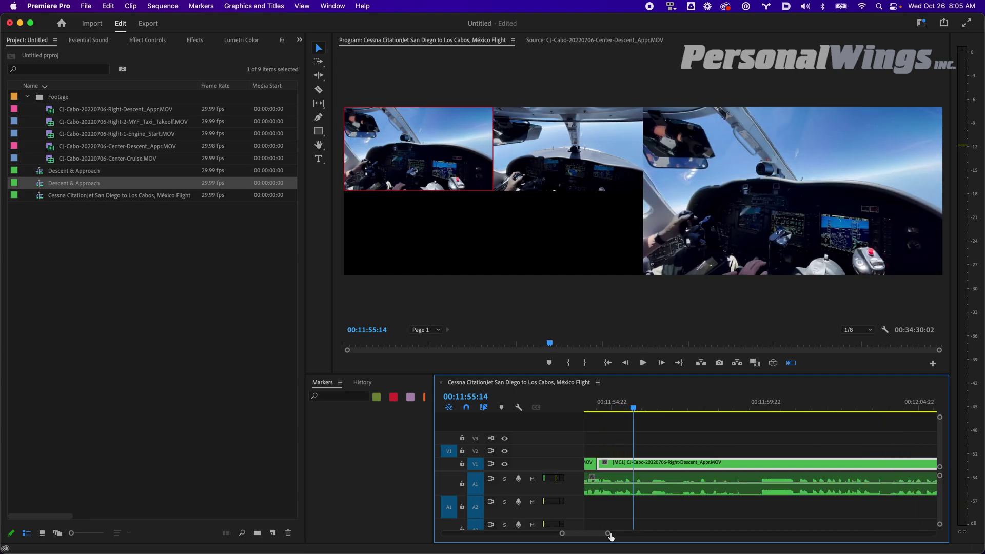
# Step: Scrub back over the recorded cuts, setting one point to angle 1 and the short middle segment to angle 2
pyautogui.scroll(-3, 597, 536)
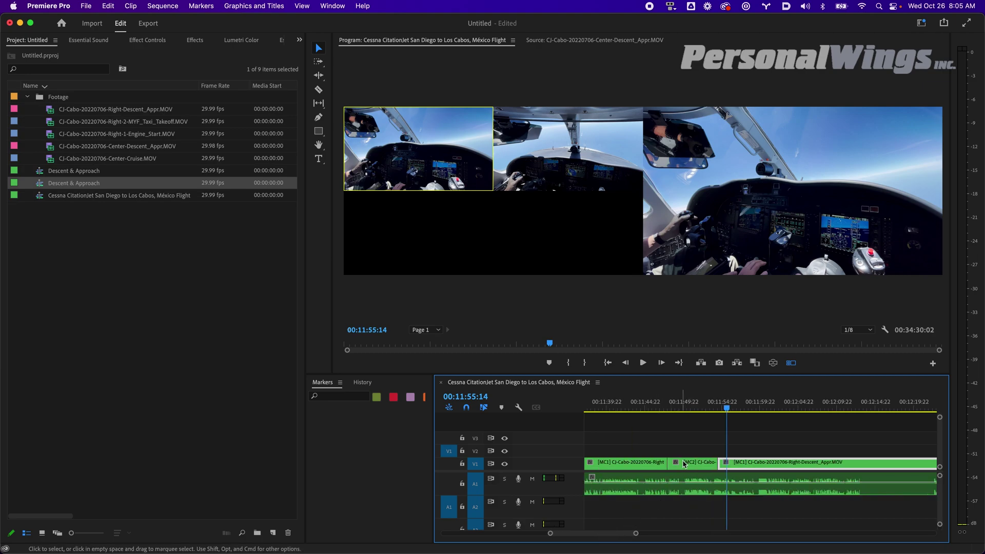
pyautogui.moveTo(678, 418)
pyautogui.mouseDown()
pyautogui.moveTo(658, 417)
pyautogui.moveTo(680, 418)
pyautogui.mouseUp()
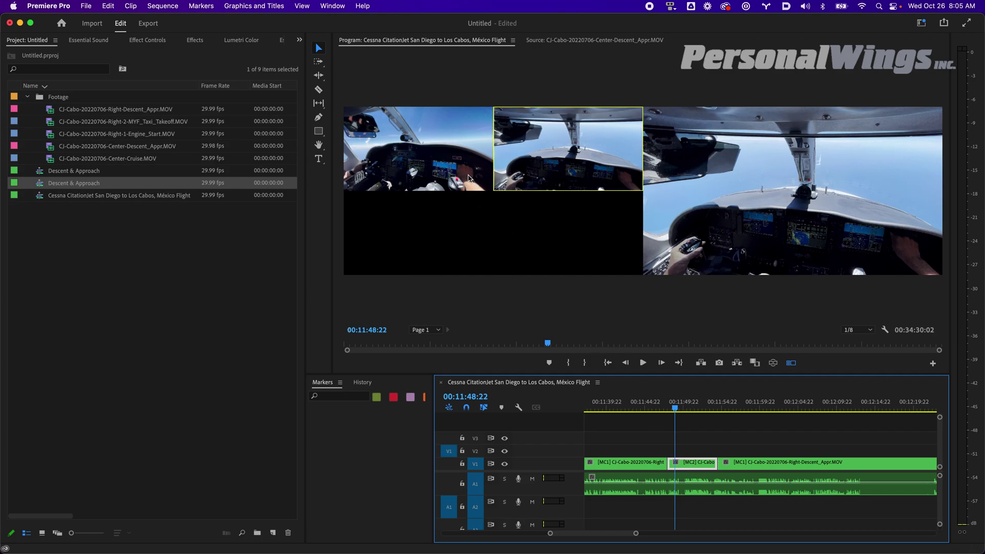
pyautogui.click(468, 178)
pyautogui.click(469, 178)
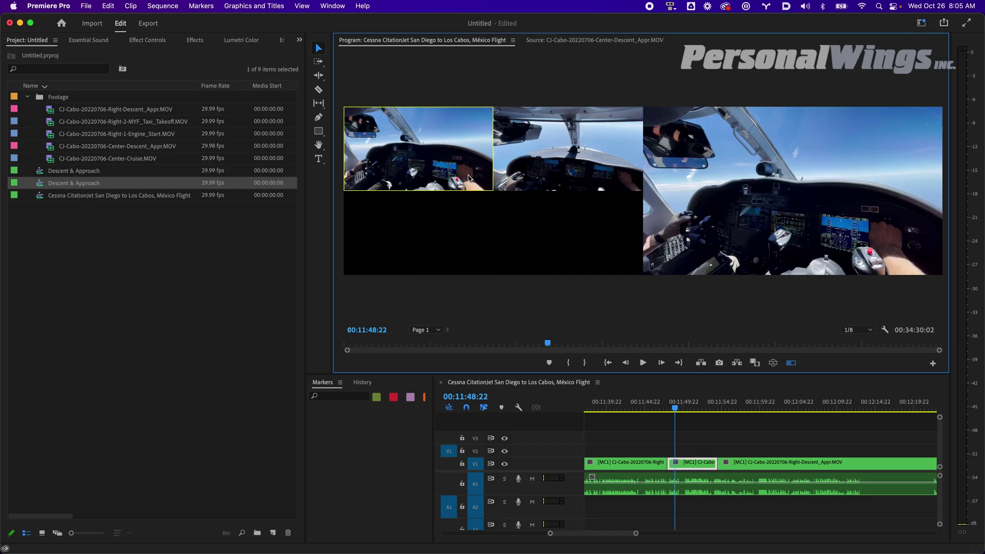
pyautogui.moveTo(661, 404)
pyautogui.mouseDown()
pyautogui.moveTo(651, 408)
pyautogui.moveTo(674, 409)
pyautogui.mouseUp()
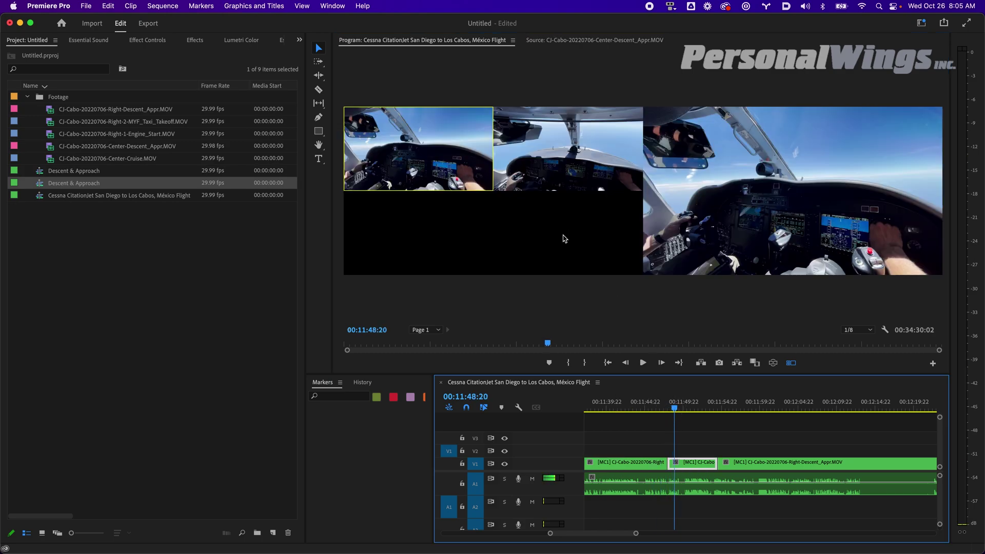
pyautogui.click(551, 188)
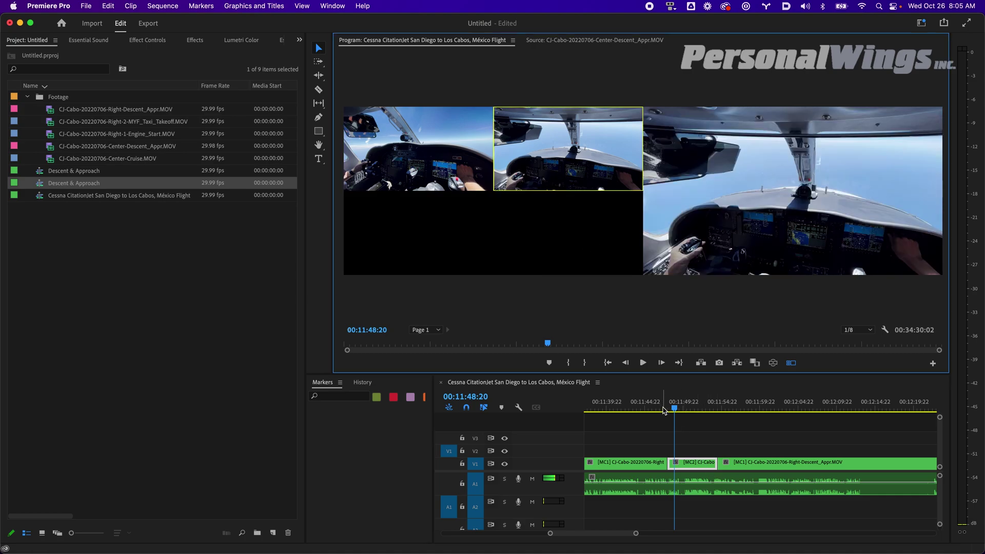
pyautogui.moveTo(663, 411); pyautogui.dragTo(755, 428)
pyautogui.moveTo(752, 429); pyautogui.dragTo(884, 426)
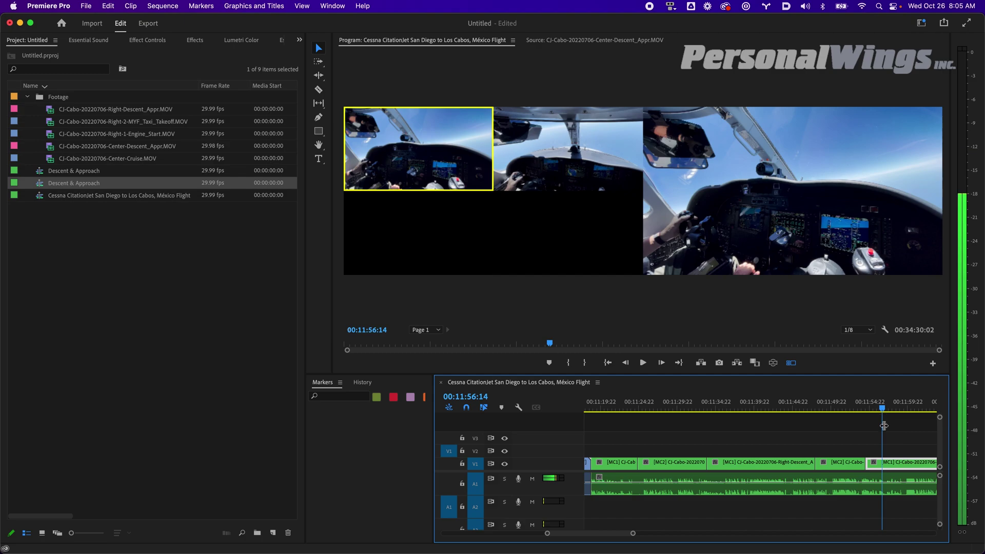